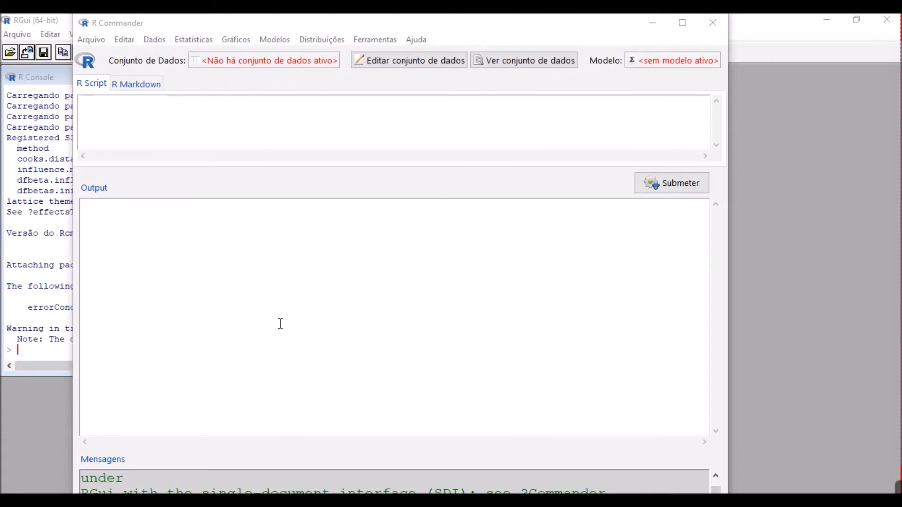
Step: Plot the binomial mass function for 10 trials with success probability 0.2 and maximize the graph window
{"action": "left_click", "coordinate": [308, 40]}
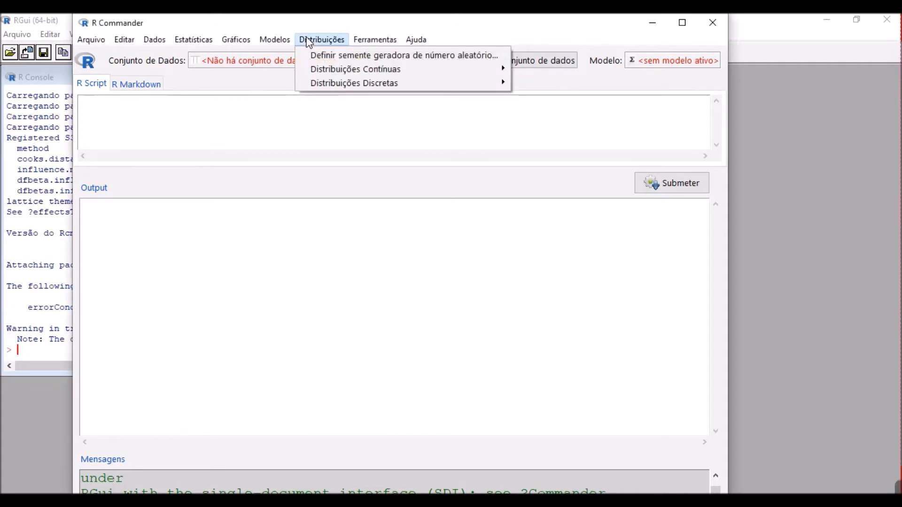
{"action": "mouse_move", "coordinate": [332, 87]}
{"action": "mouse_move", "coordinate": [558, 83]}
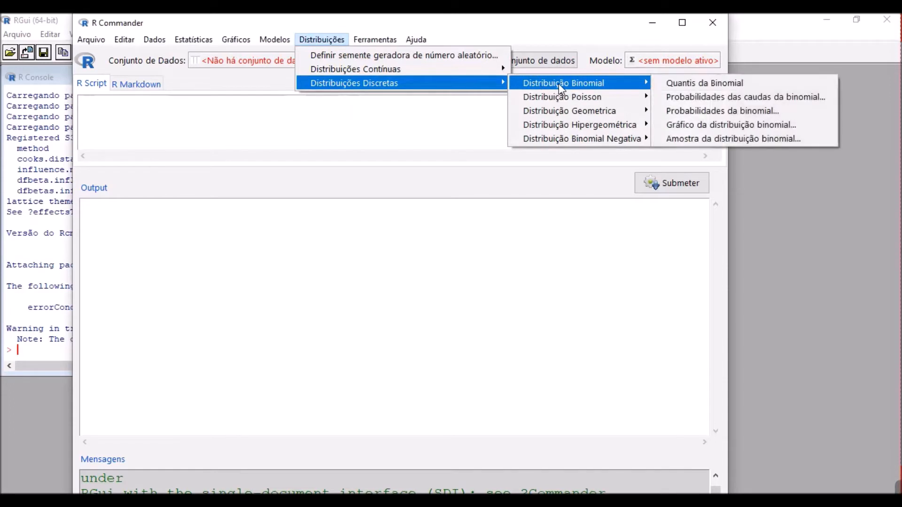
{"action": "left_click", "coordinate": [731, 124]}
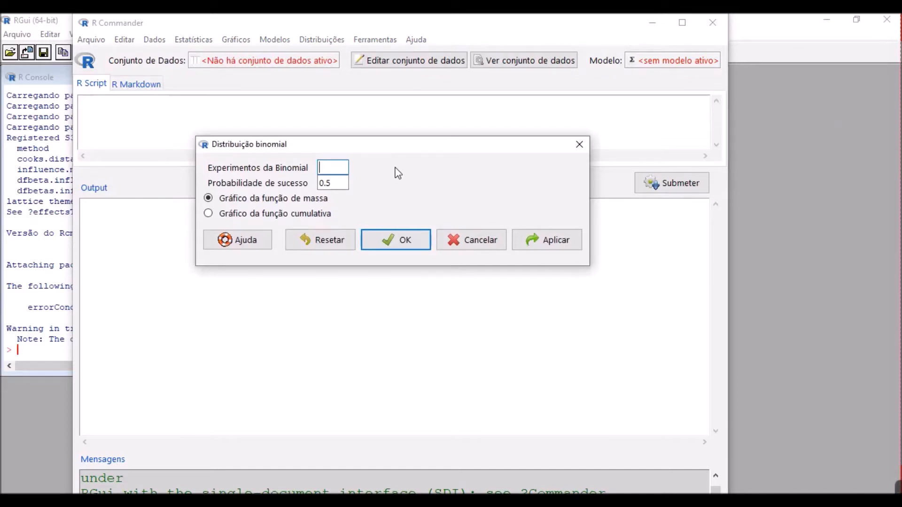
{"action": "type", "text": "10"}
{"action": "left_click", "coordinate": [342, 183]}
{"action": "left_click", "coordinate": [342, 182]}
{"action": "key", "text": "BackSpace"}
{"action": "type", "text": "2"}
{"action": "left_click", "coordinate": [405, 240]}
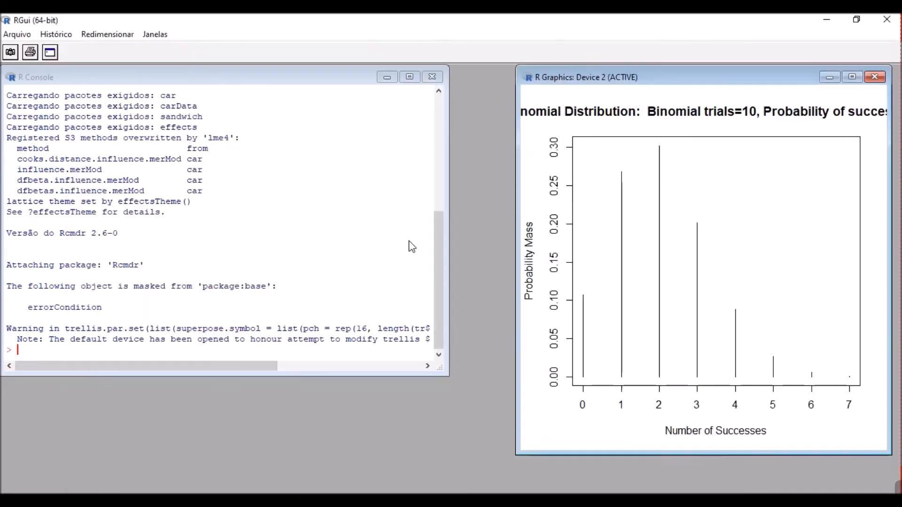
{"action": "left_click", "coordinate": [851, 76]}
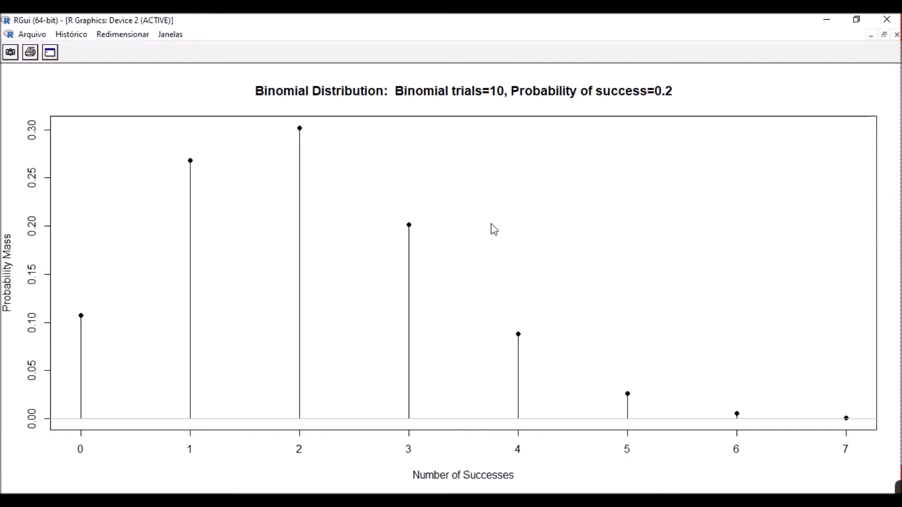
Step: Return to R Commander and review the plotting code generated in the R script
{"action": "right_click", "coordinate": [710, 86]}
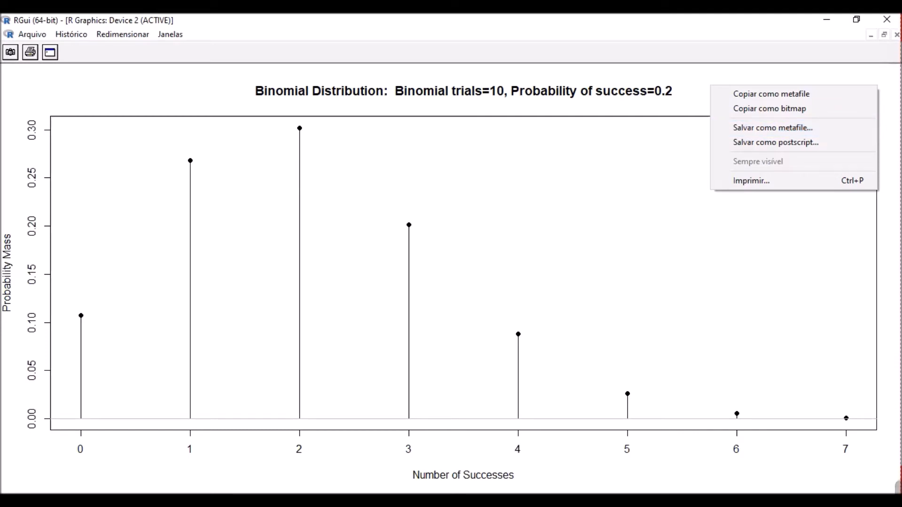
{"action": "left_click", "coordinate": [632, 491]}
{"action": "left_click", "coordinate": [662, 452]}
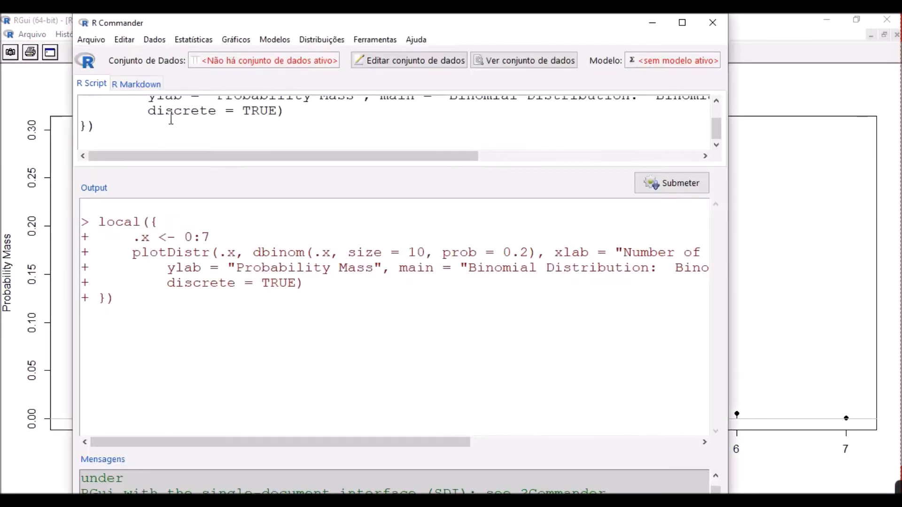
{"action": "scroll", "coordinate": [187, 117], "scroll_direction": "up", "scroll_amount": 1}
{"action": "scroll", "coordinate": [187, 117], "scroll_direction": "up", "scroll_amount": 1}
{"action": "left_click", "coordinate": [103, 101]}
{"action": "scroll", "coordinate": [140, 113], "scroll_direction": "down", "scroll_amount": 2}
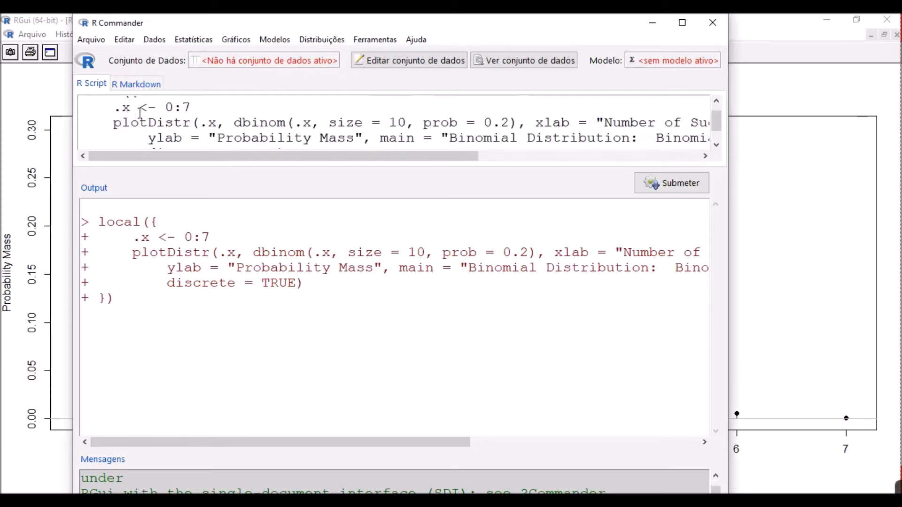
{"action": "scroll", "coordinate": [140, 113], "scroll_direction": "down", "scroll_amount": 2}
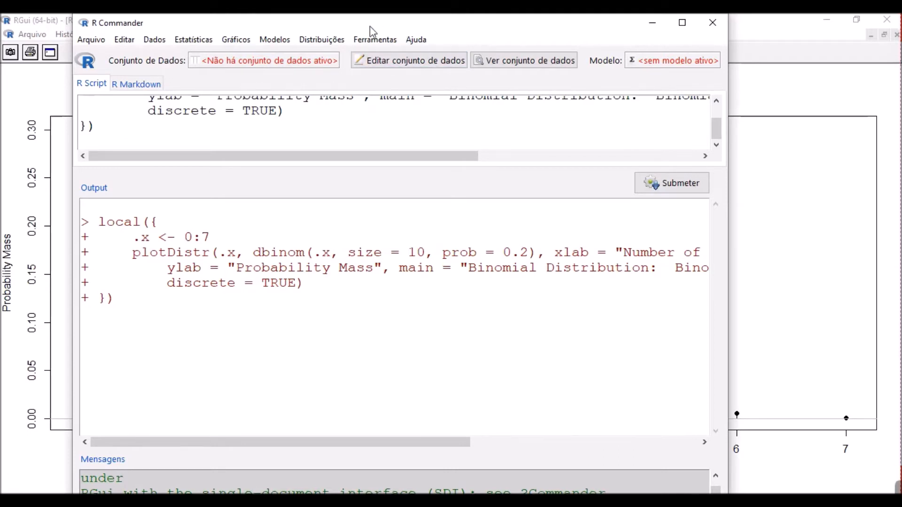
Step: Plot the binomial mass function for 10000 trials with success probability 0.2 and bring the graph to the front
{"action": "left_click", "coordinate": [320, 39]}
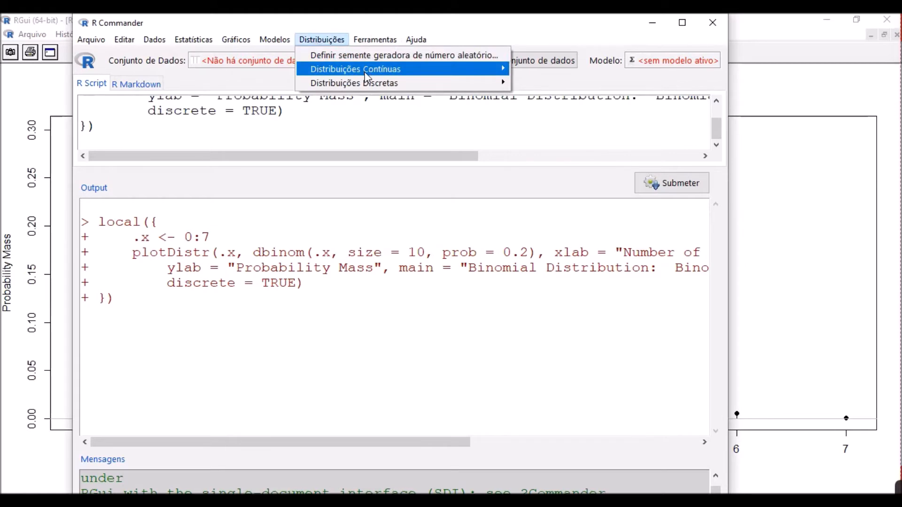
{"action": "mouse_move", "coordinate": [387, 85]}
{"action": "mouse_move", "coordinate": [575, 90]}
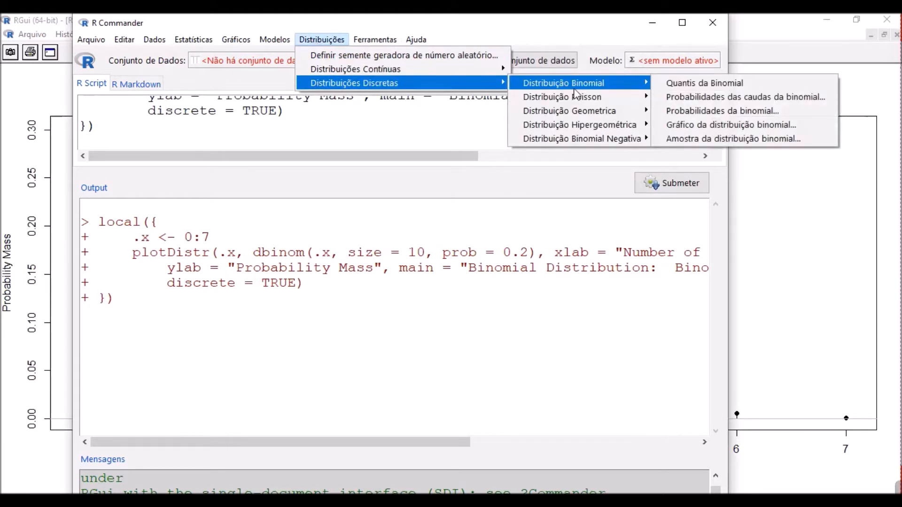
{"action": "left_click", "coordinate": [700, 124]}
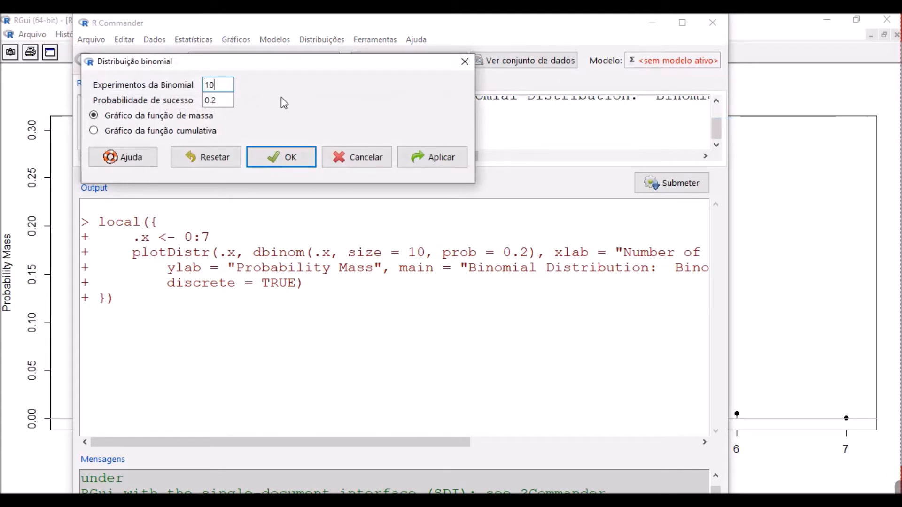
{"action": "type", "text": "000"}
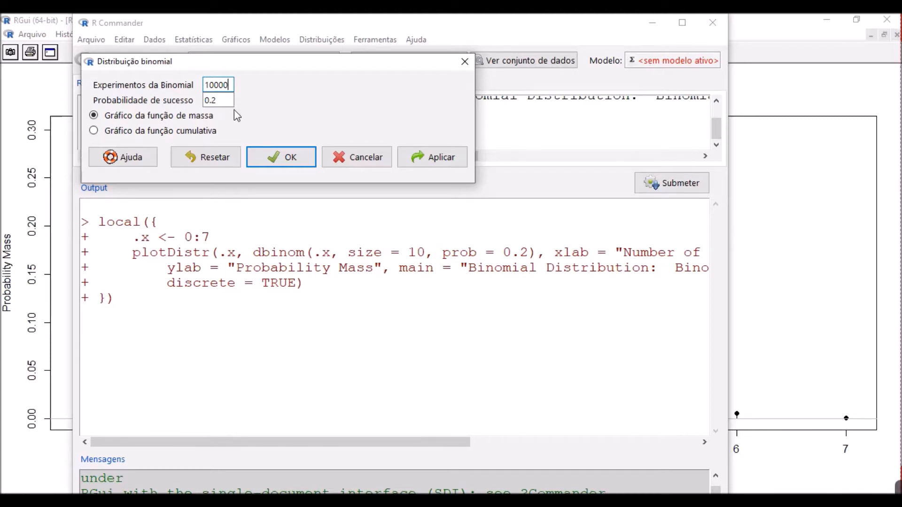
{"action": "left_click", "coordinate": [288, 157]}
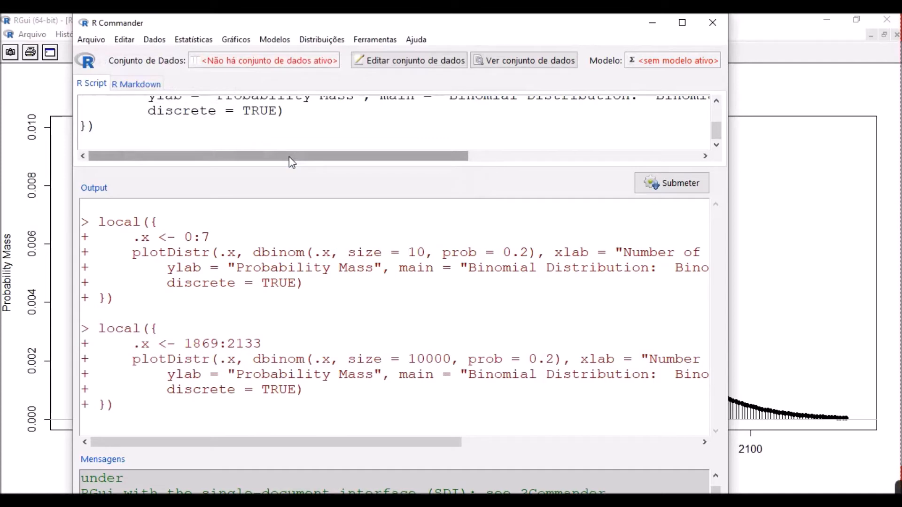
{"action": "left_click", "coordinate": [807, 89]}
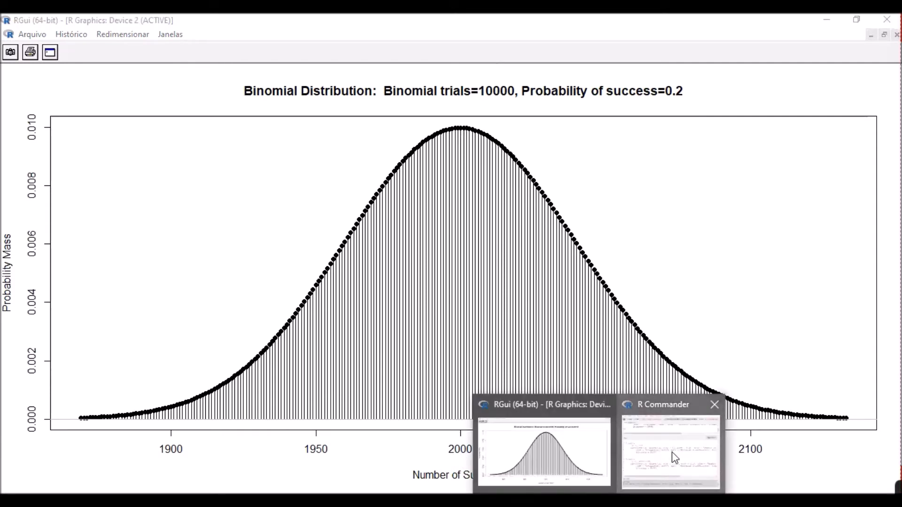
Step: In R Commander's output area, write "E(X) = n x p = 10000 x 0.2 = 2000" and begin the variance note with "V(X) ="
{"action": "left_click", "coordinate": [673, 453]}
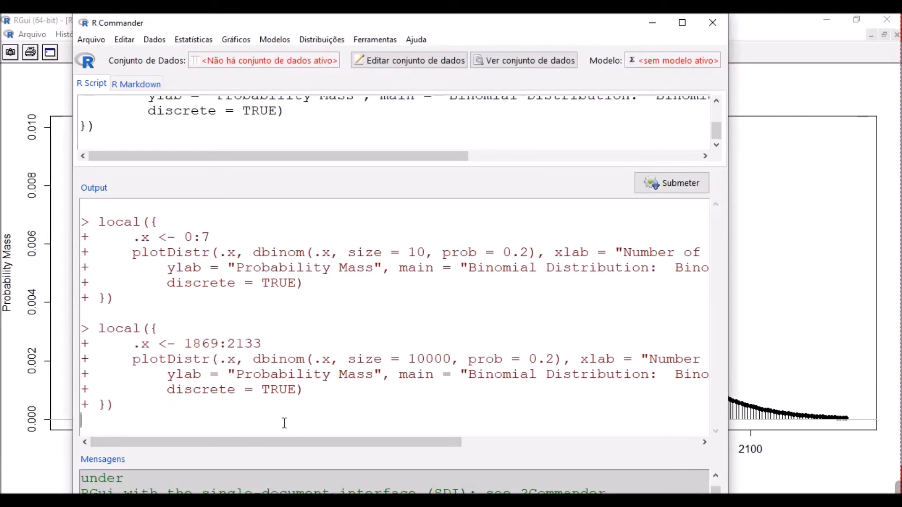
{"action": "type", "text": "E(X) = n x p "}
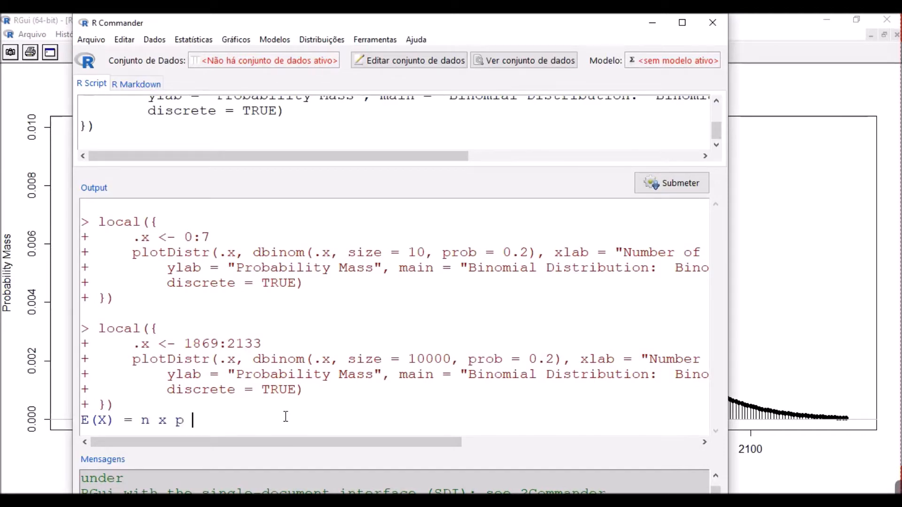
{"action": "type", "text": "= 10000 x "}
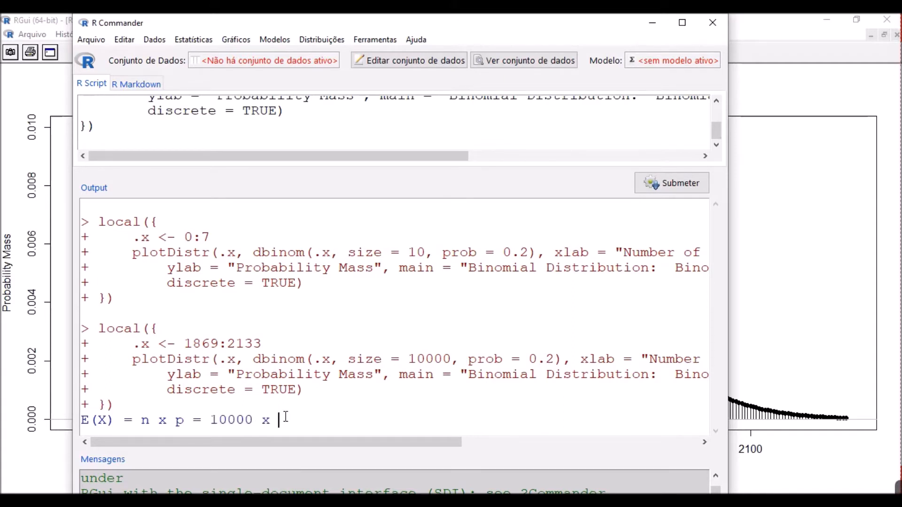
{"action": "type", "text": "0.2 = 2000  V(X) = "}
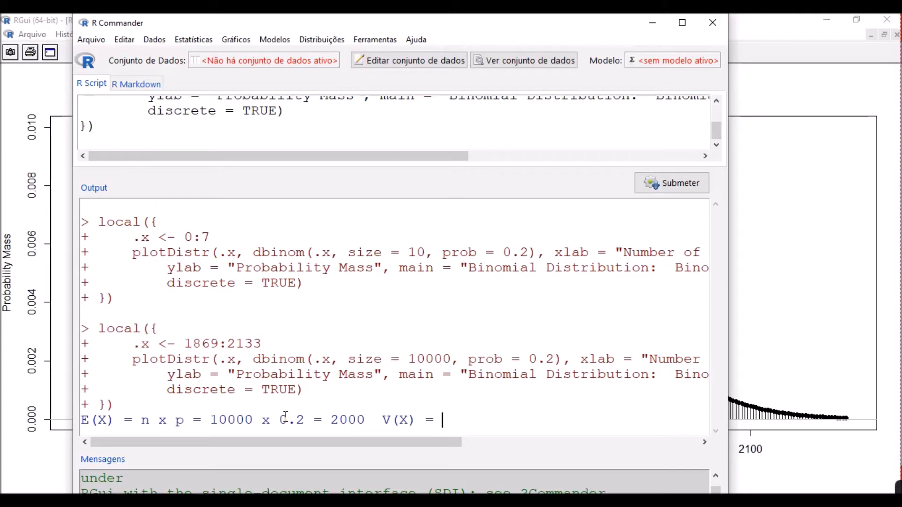
Step: Continue the V(X) note with the variance formula "n x p x (1-p) = 10000x0.2x0.8="
{"action": "type", "text": "n x p x (1-p)"}
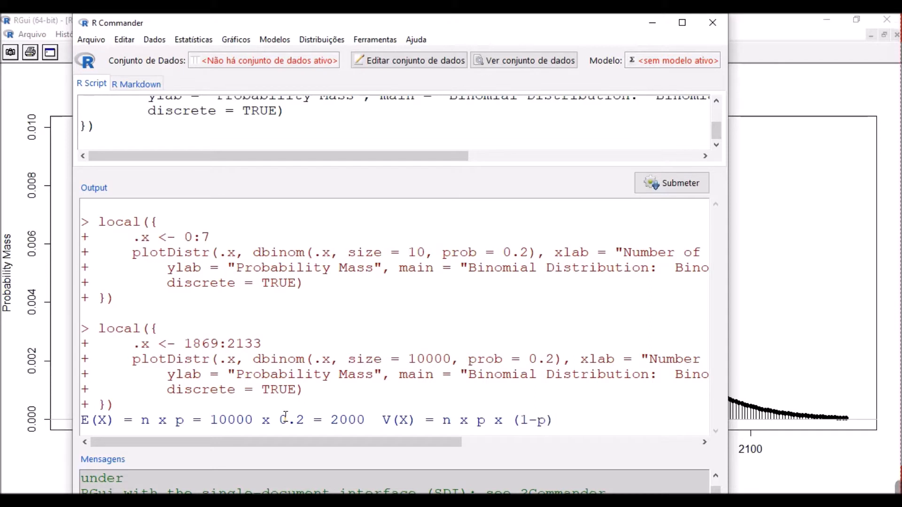
{"action": "type", "text": " = 10000 x 0.2"}
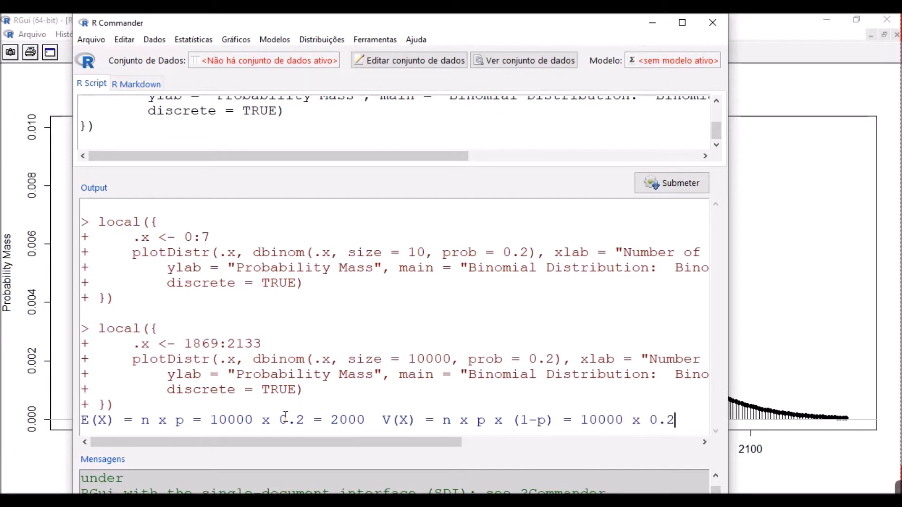
{"action": "key", "text": "BackSpace"}
{"action": "key", "text": "BackSpace"}
{"action": "key", "text": "BackSpace"}
{"action": "key", "text": "BackSpace"}
{"action": "key", "text": "BackSpace"}
{"action": "key", "text": "BackSpace"}
{"action": "type", "text": "x"}
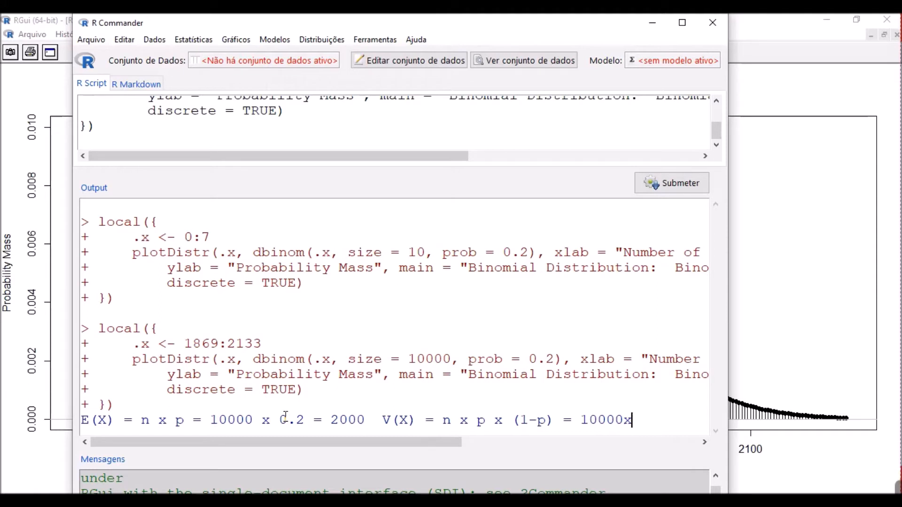
{"action": "type", "text": "0.2x0.8="}
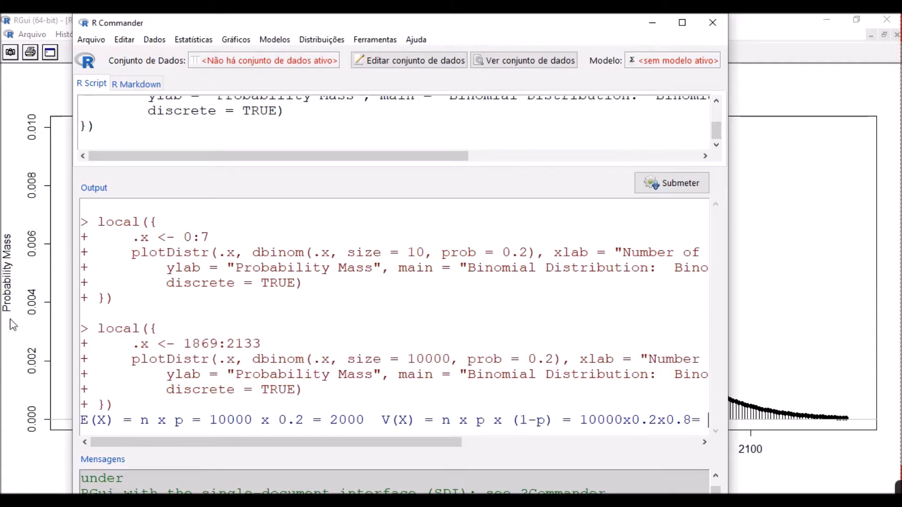
Step: Switch to the Windows Calculator and compute the variance as 0,2 × 0,8 × 10000
{"action": "key", "text": "super"}
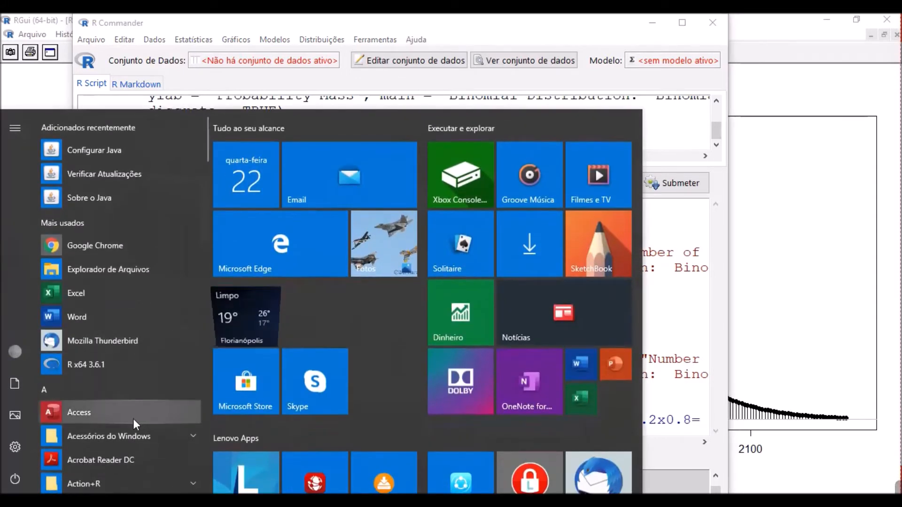
{"action": "scroll", "coordinate": [132, 405], "scroll_direction": "down", "scroll_amount": 5}
{"action": "left_click", "coordinate": [128, 334]}
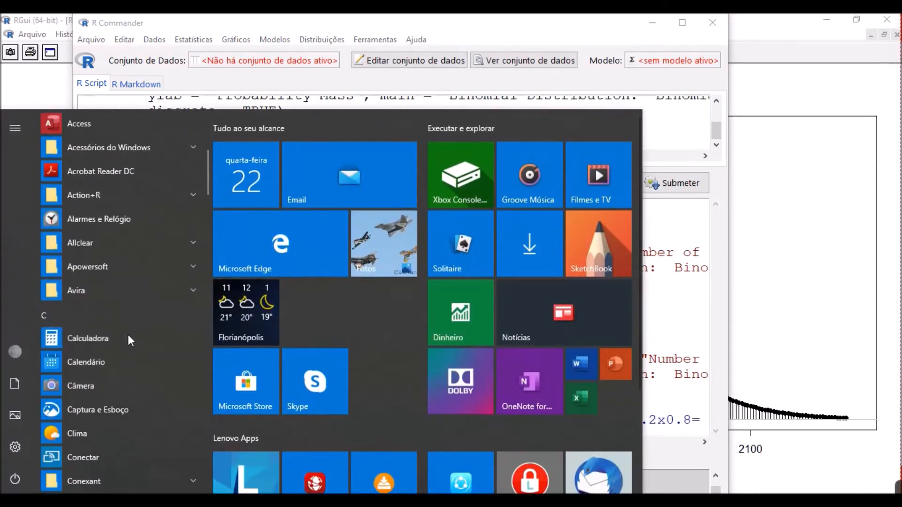
{"action": "type", "text": "0,2"}
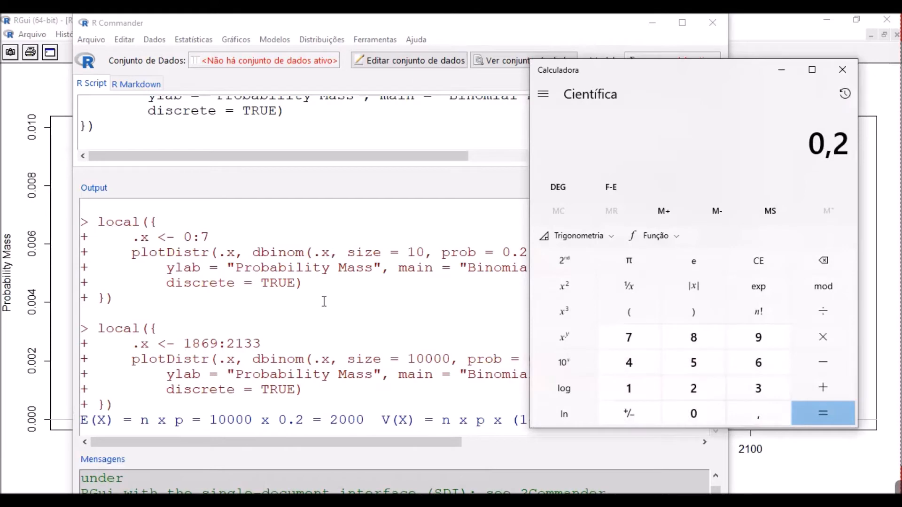
{"action": "type", "text": "*0,8*10000"}
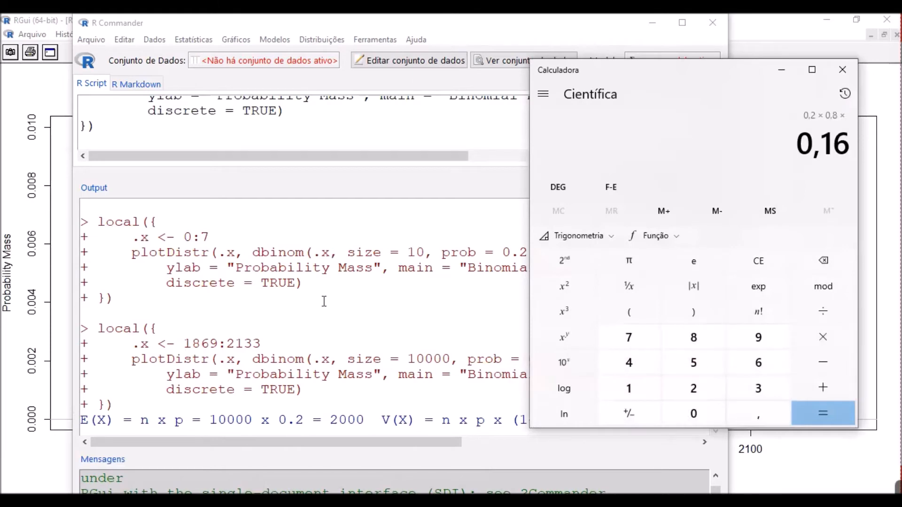
{"action": "key", "text": "Return"}
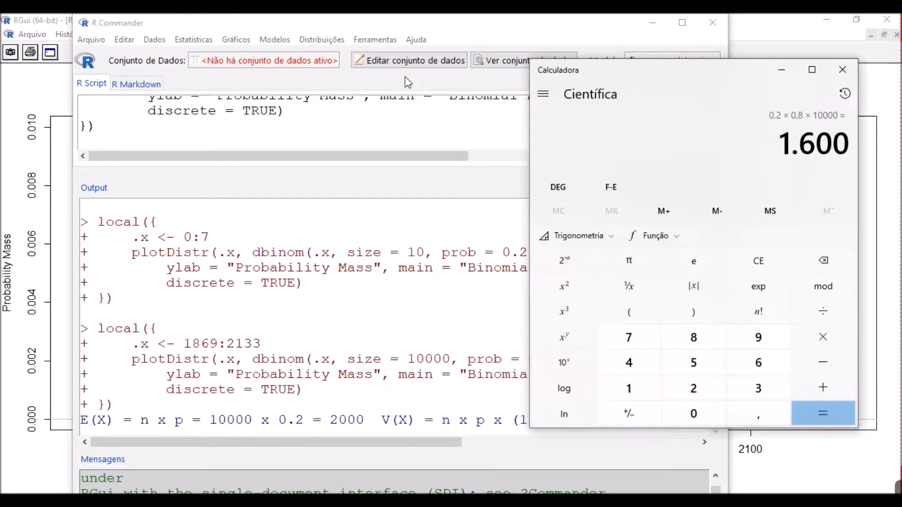
Step: Raise the calculated variance to the power 0,5 to obtain the standard deviation
{"action": "left_click", "coordinate": [568, 340]}
{"action": "type", "text": "0,5"}
{"action": "key", "text": "Return"}
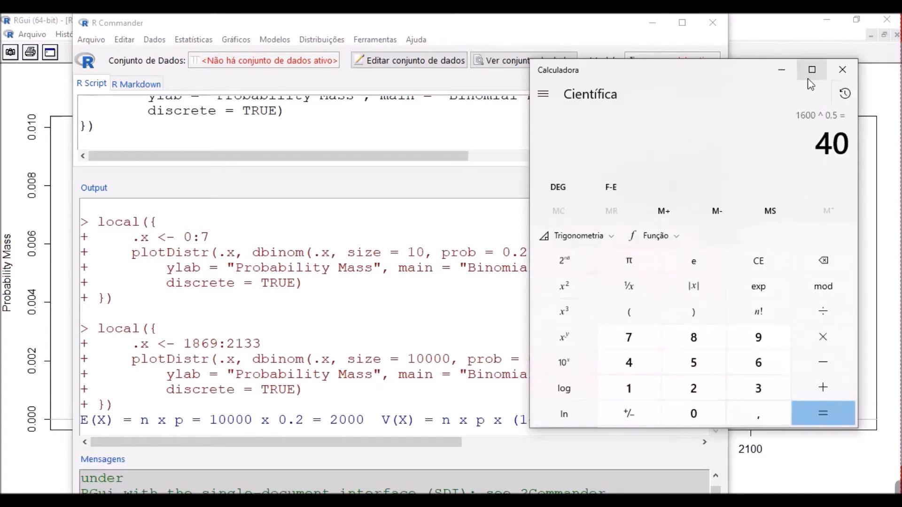
Step: Minimize the calculator, complete the variance note with 1600, and write "s(X) = 40" on a new line
{"action": "left_click", "coordinate": [781, 69]}
{"action": "type", "text": "1600"}
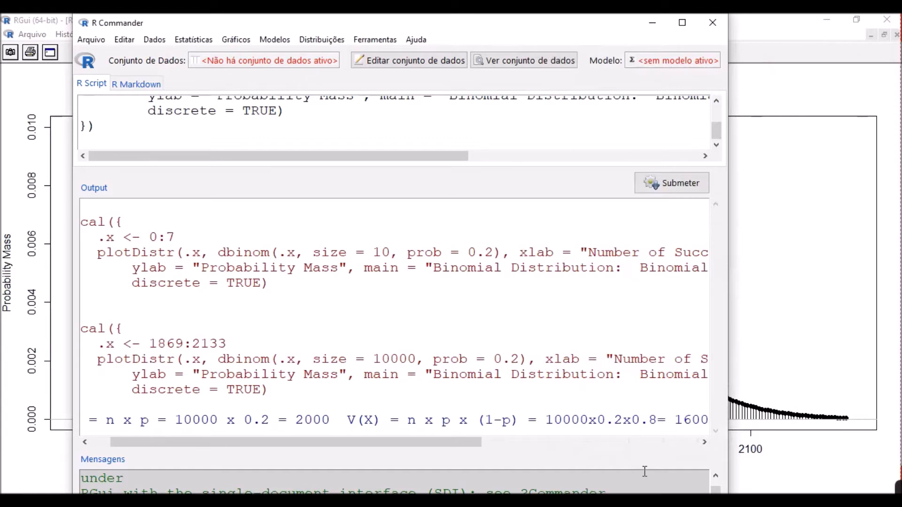
{"action": "key", "text": "Return"}
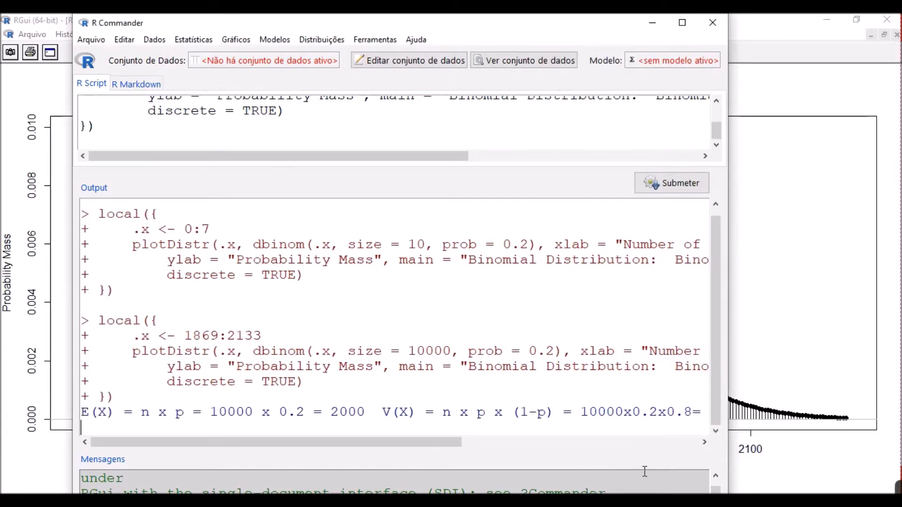
{"action": "type", "text": "s(X) = 40"}
Step: Compare the 10000-trial binomial graph with the mean, variance and standard deviation notes in R Commander
{"action": "left_click", "coordinate": [832, 94]}
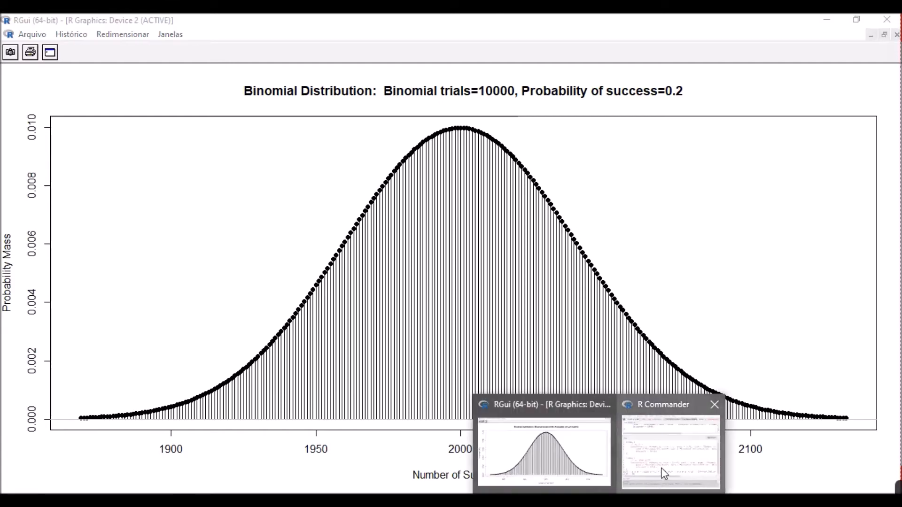
{"action": "left_click", "coordinate": [662, 474]}
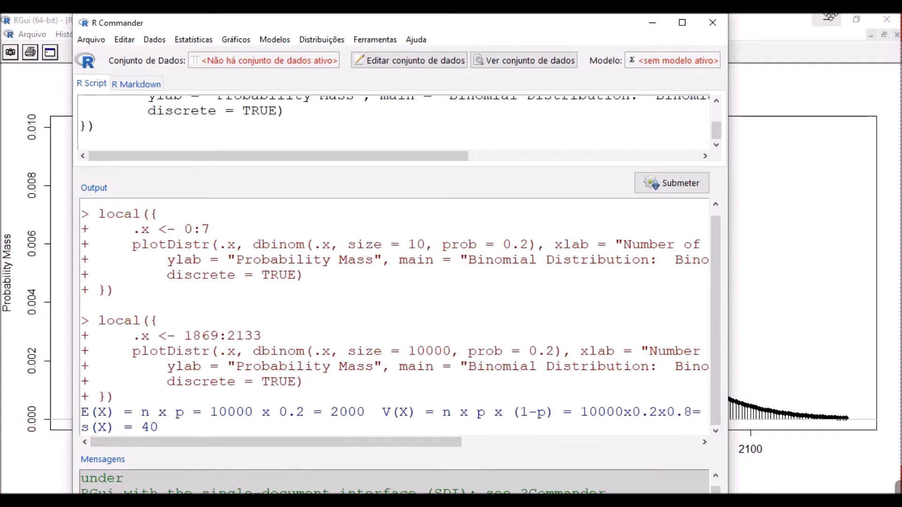
{"action": "left_click", "coordinate": [816, 62]}
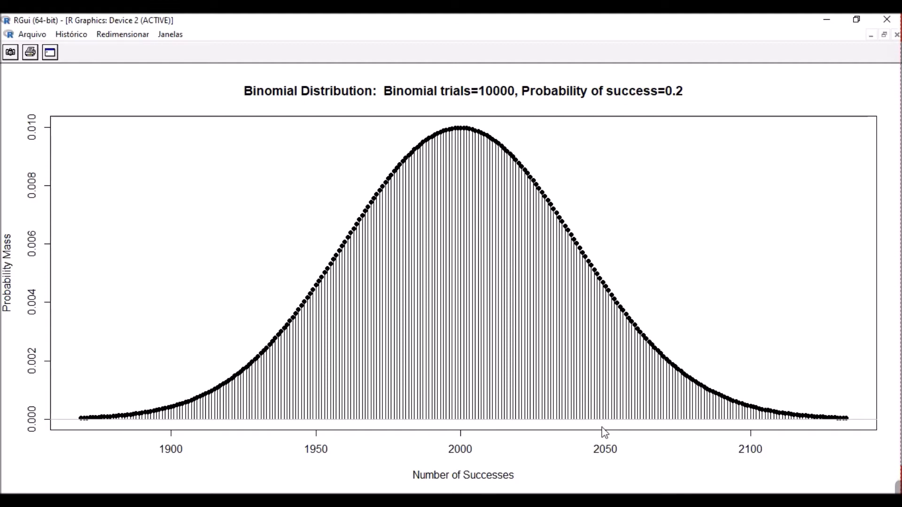
Step: Return to R Commander and plot the mass function of a Poisson distribution with mean 2
{"action": "mouse_move", "coordinate": [605, 500]}
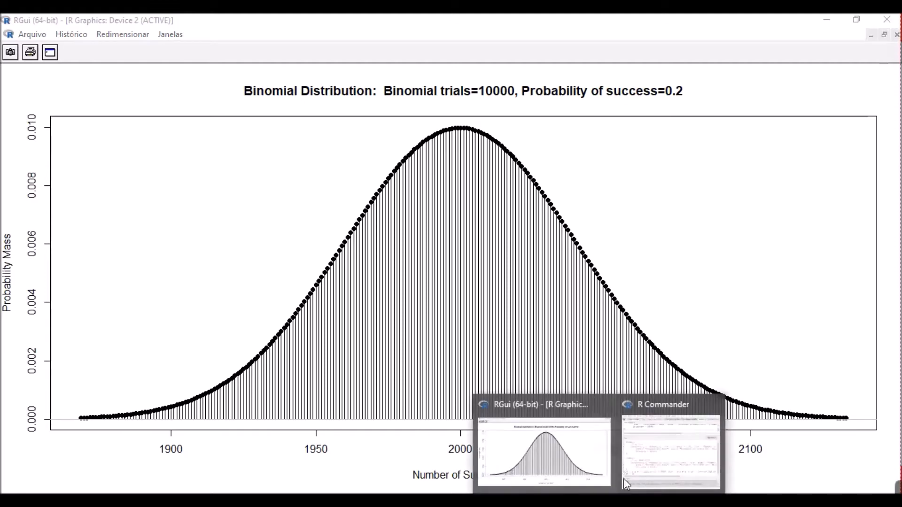
{"action": "left_click", "coordinate": [667, 465]}
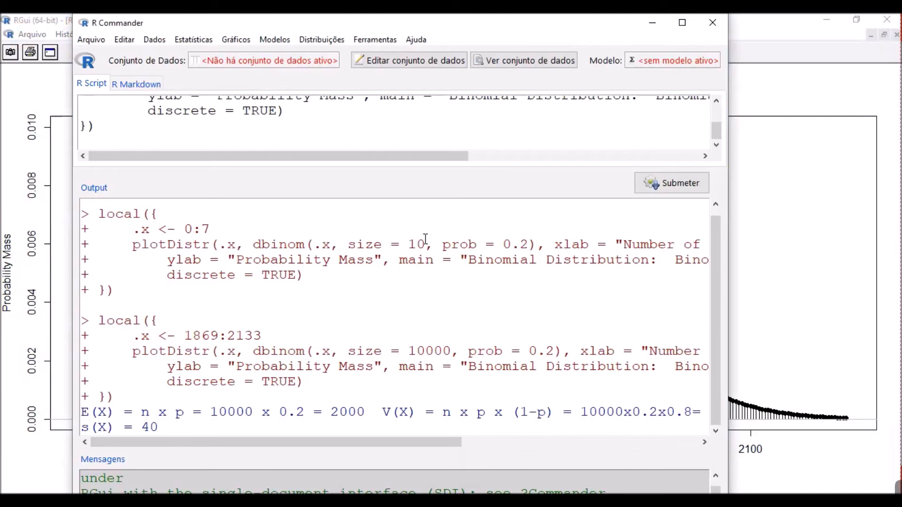
{"action": "left_click", "coordinate": [316, 41]}
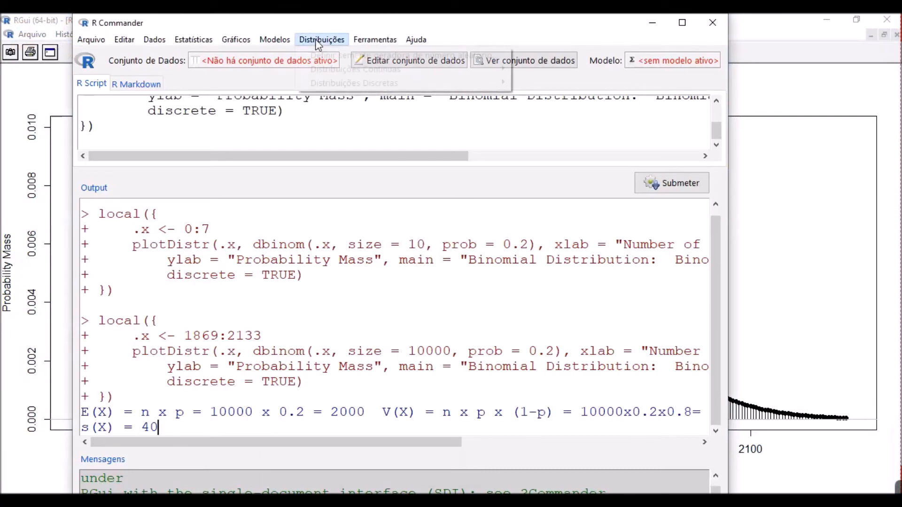
{"action": "mouse_move", "coordinate": [357, 87]}
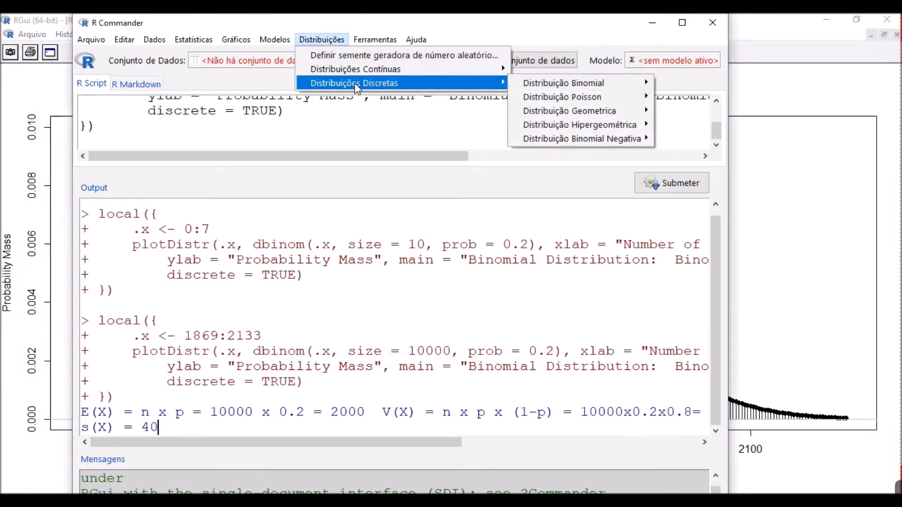
{"action": "mouse_move", "coordinate": [547, 101]}
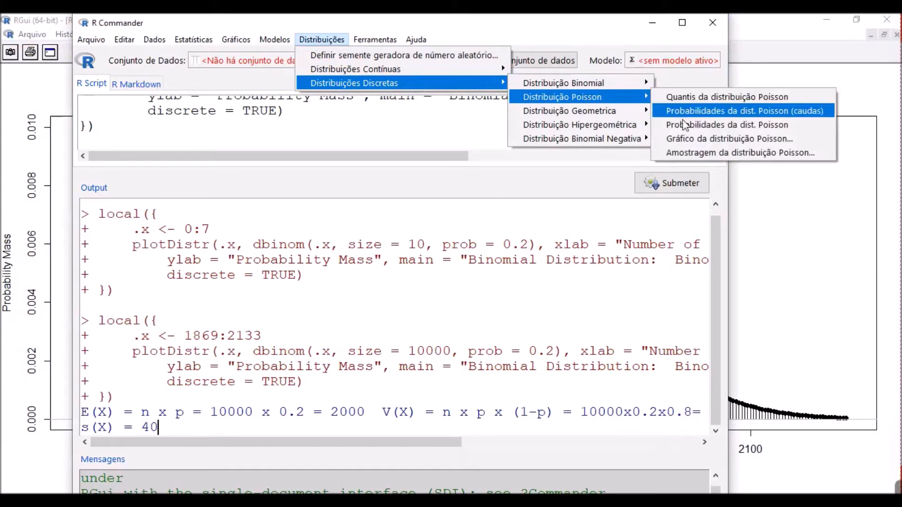
{"action": "left_click", "coordinate": [699, 140]}
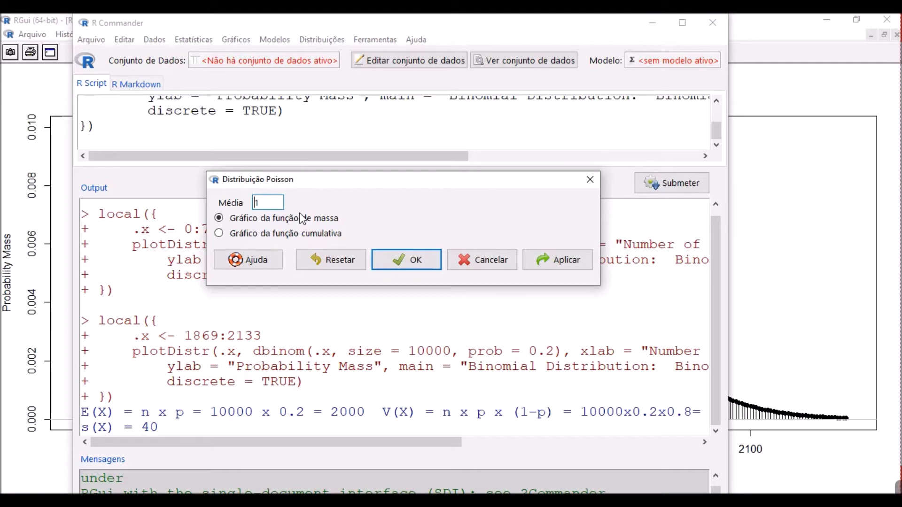
{"action": "left_click_drag", "start_coordinate": [280, 203], "coordinate": [242, 203]}
{"action": "type", "text": "2"}
{"action": "left_click", "coordinate": [395, 260]}
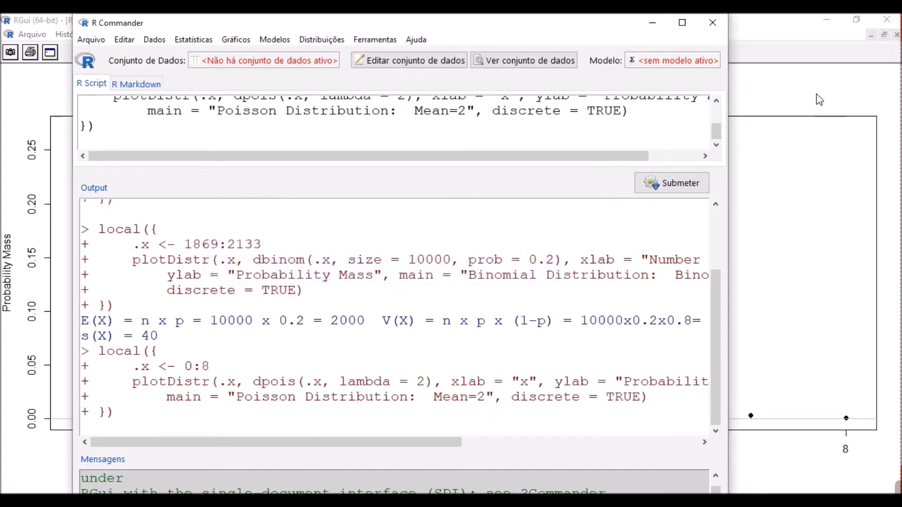
Step: Bring the Poisson graph to the front and examine it and its copy and save options
{"action": "left_click", "coordinate": [818, 97]}
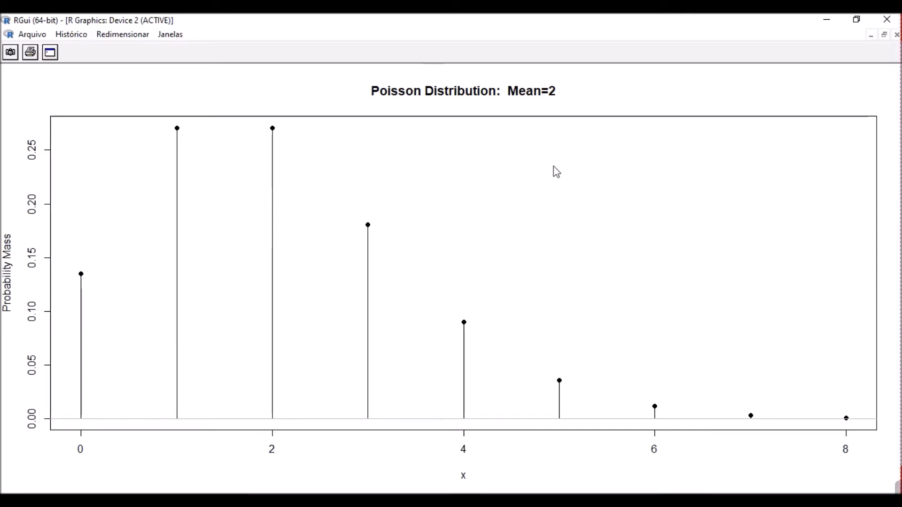
{"action": "right_click", "coordinate": [616, 100]}
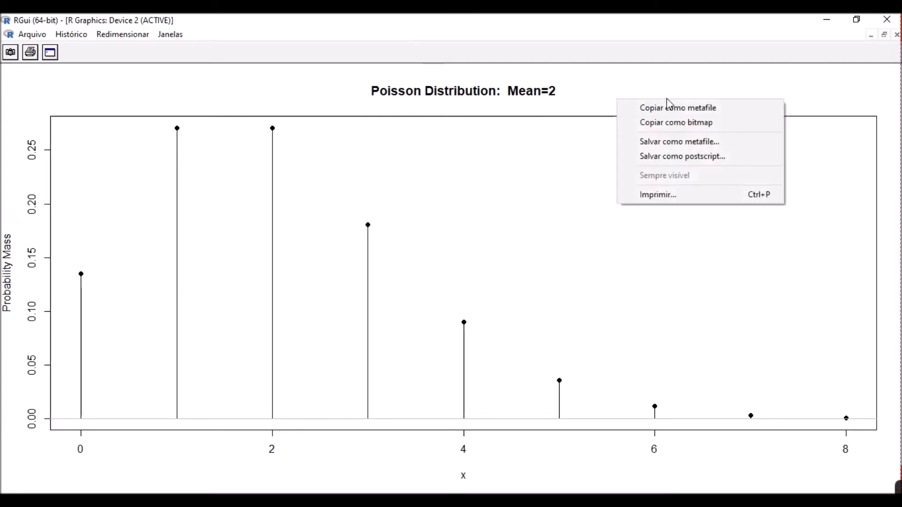
{"action": "left_click", "coordinate": [566, 118]}
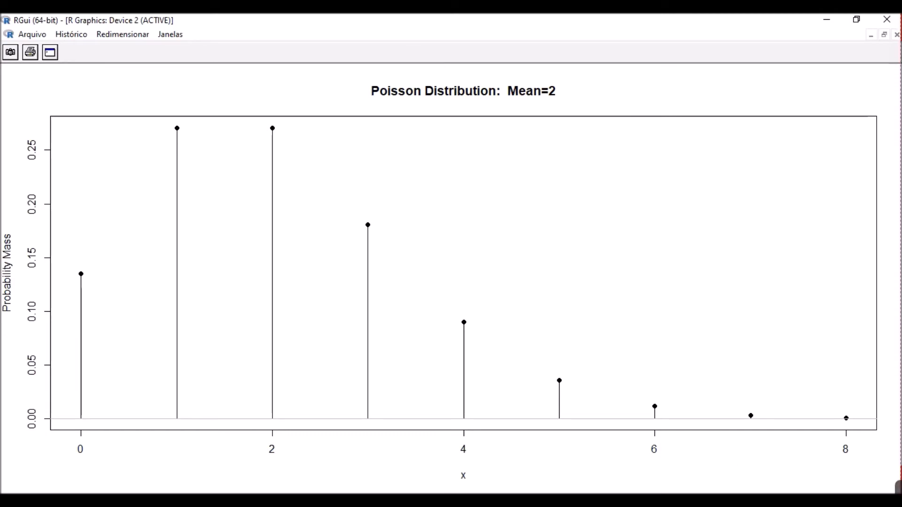
Step: Plot the Poisson mass function from R Commander with mean 200 and bring the new graph to the front
{"action": "left_click", "coordinate": [648, 469]}
{"action": "left_click", "coordinate": [321, 41]}
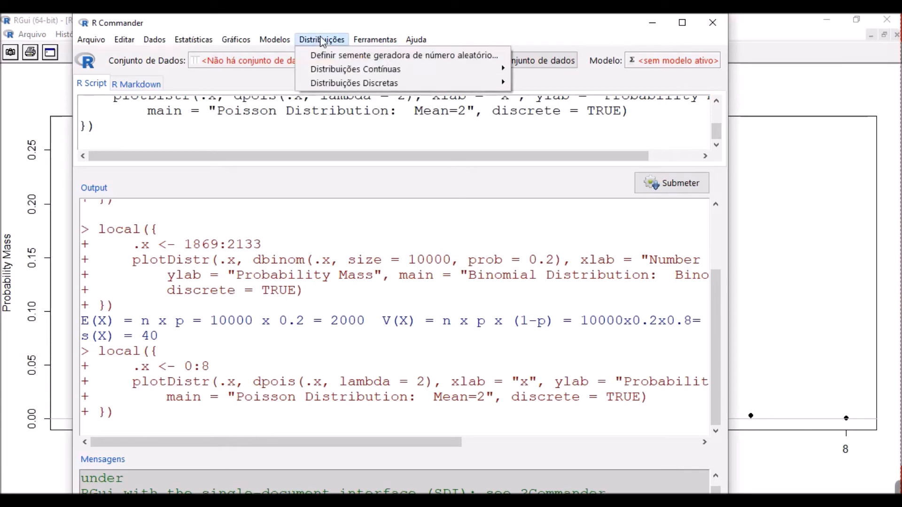
{"action": "mouse_move", "coordinate": [342, 86]}
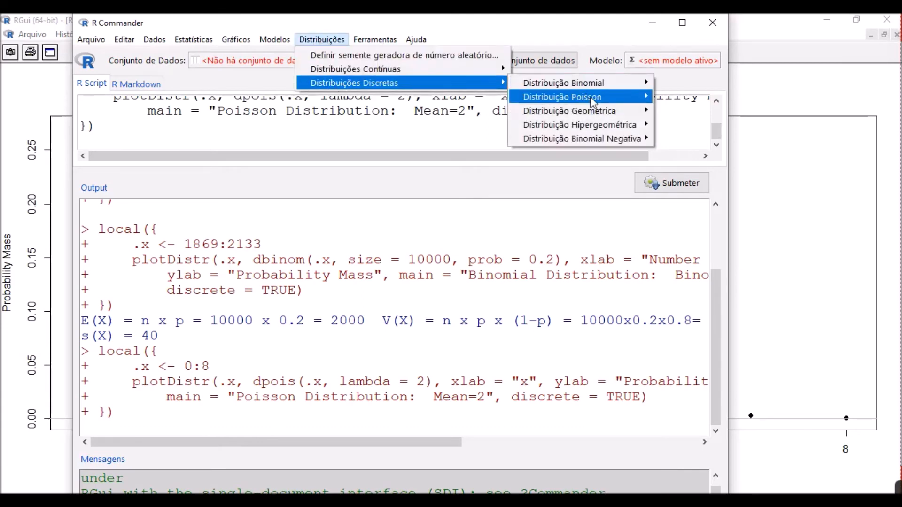
{"action": "mouse_move", "coordinate": [593, 103]}
{"action": "left_click", "coordinate": [731, 140]}
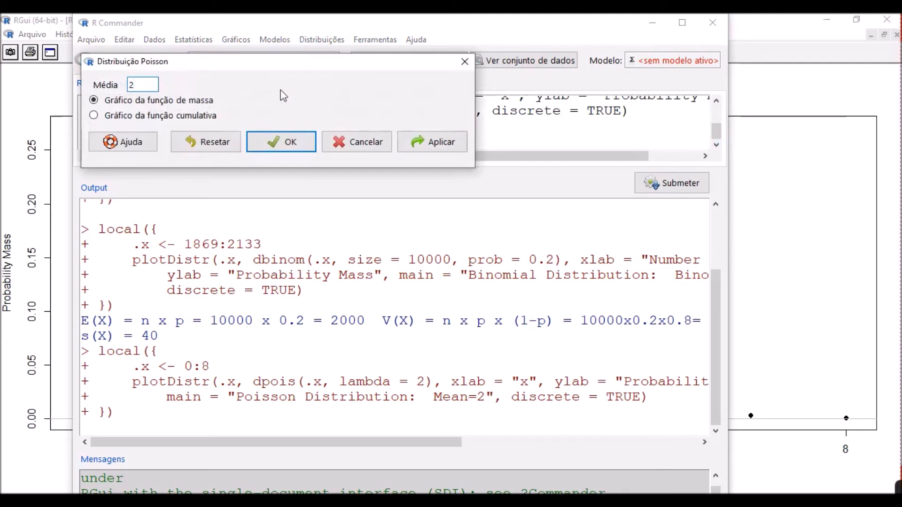
{"action": "type", "text": "00"}
{"action": "left_click", "coordinate": [282, 141]}
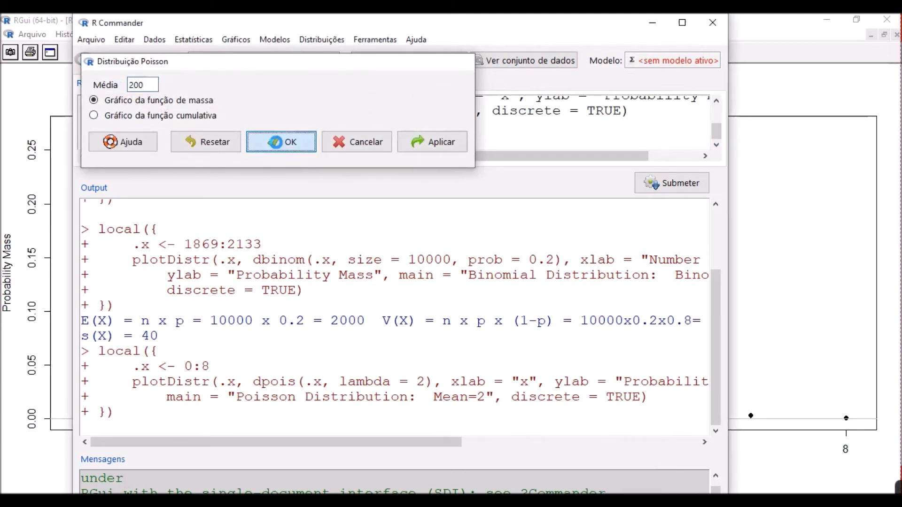
{"action": "left_click", "coordinate": [827, 93]}
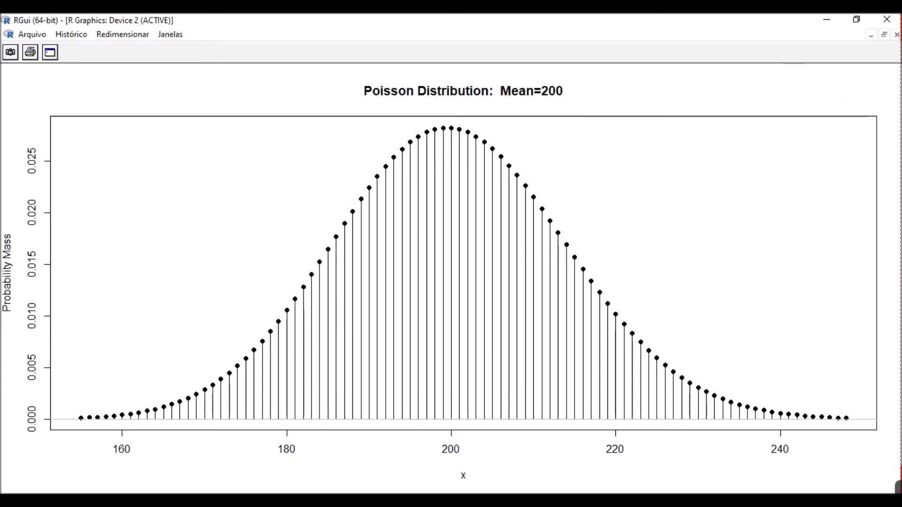
Step: Switch to the Windows Calculator and compute the Poisson standard deviation as 200 to the power 0,5
{"action": "left_click", "coordinate": [798, 500]}
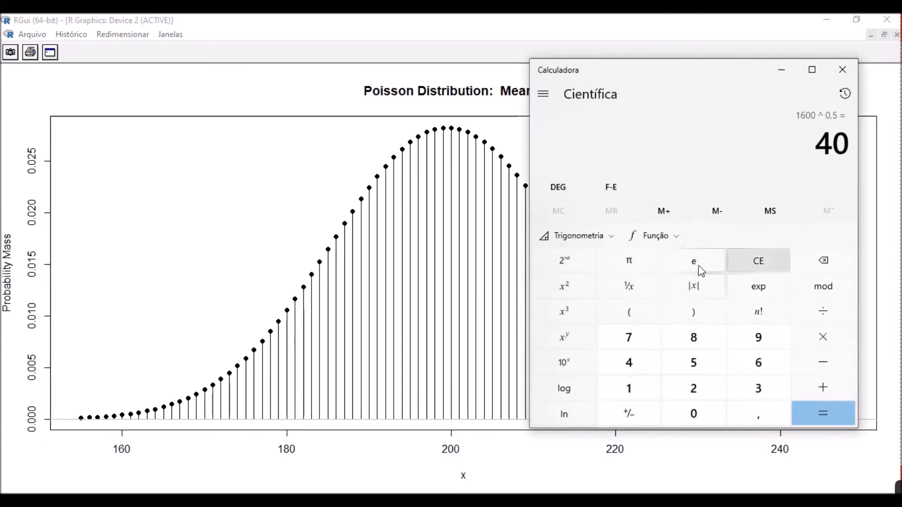
{"action": "left_click", "coordinate": [754, 262]}
{"action": "type", "text": "200"}
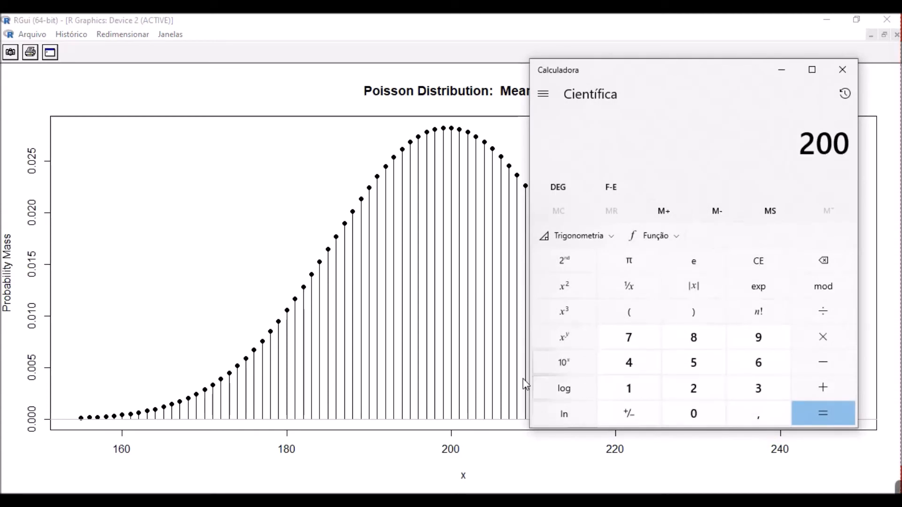
{"action": "left_click", "coordinate": [568, 338]}
{"action": "type", "text": "0,5"}
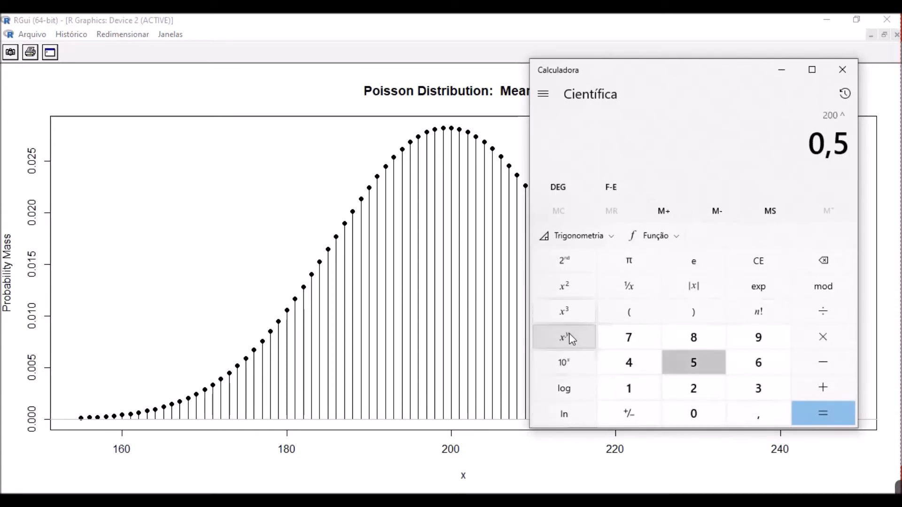
{"action": "key", "text": "Return"}
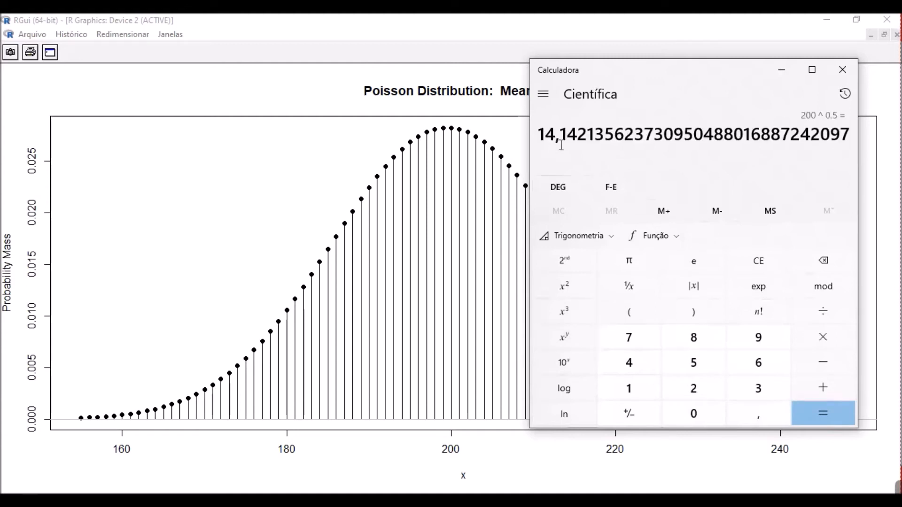
Step: Move the calculator off the graph title, minimize it, and view the graph's copy and save options
{"action": "left_click_drag", "start_coordinate": [678, 77], "coordinate": [691, 125]}
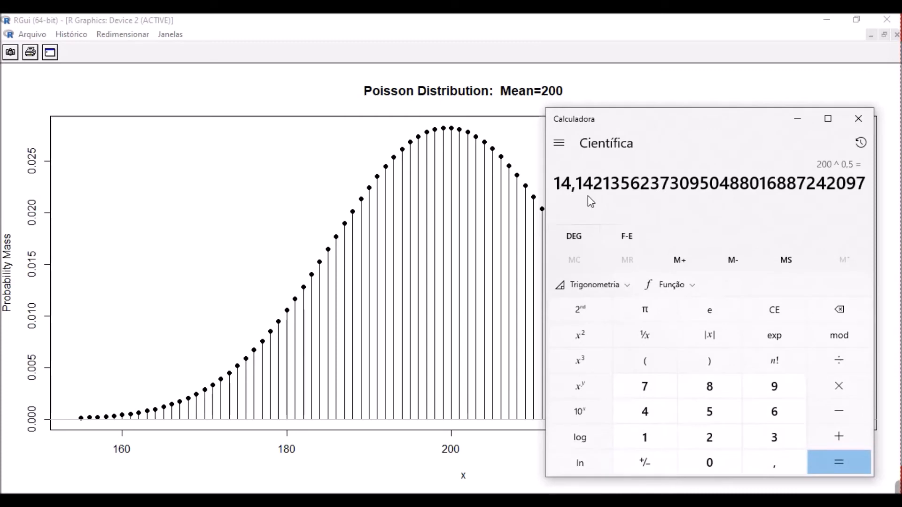
{"action": "left_click", "coordinate": [797, 120]}
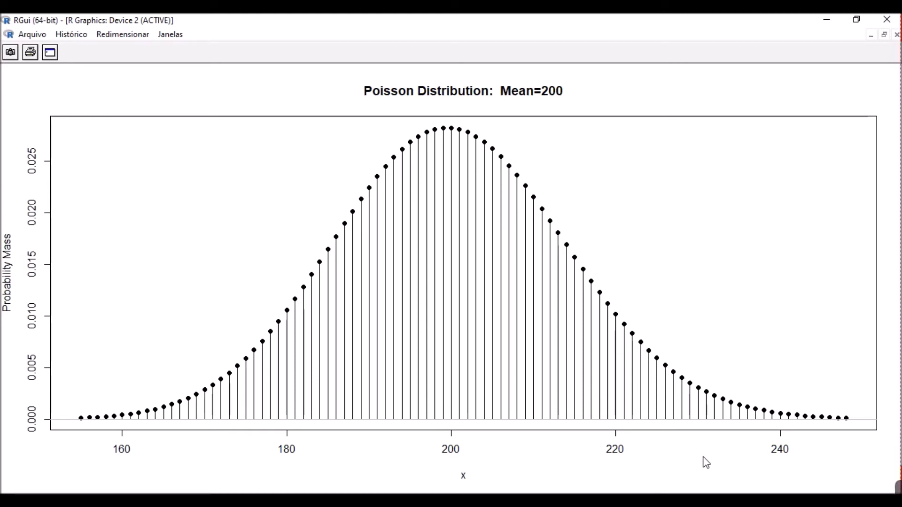
{"action": "right_click", "coordinate": [698, 95]}
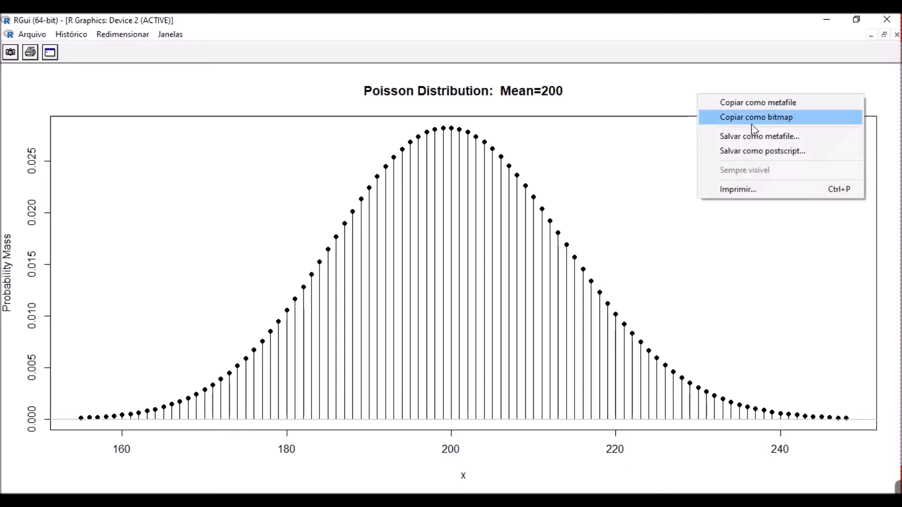
{"action": "left_click", "coordinate": [674, 95]}
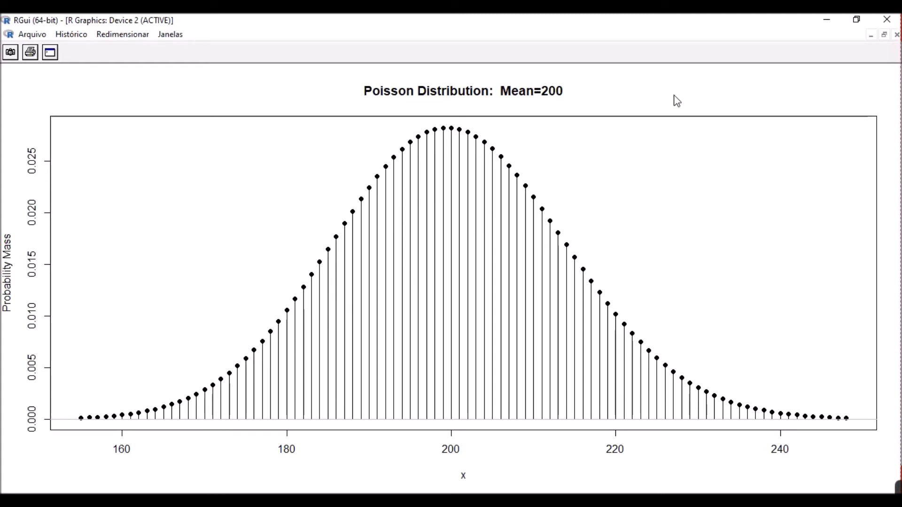
Step: Set up a chi-squared density plot in R Commander with 4 degrees of freedom and region 1 from 10 to 20
{"action": "left_click", "coordinate": [599, 502]}
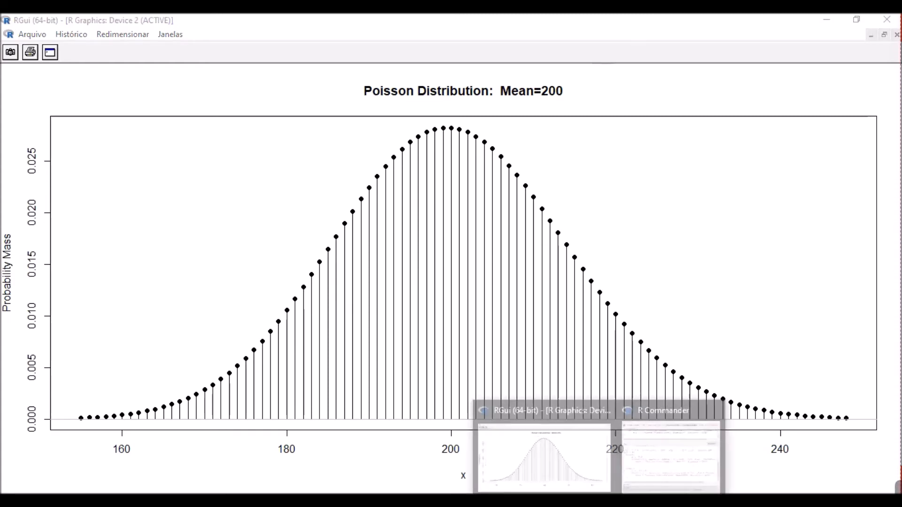
{"action": "left_click", "coordinate": [677, 469]}
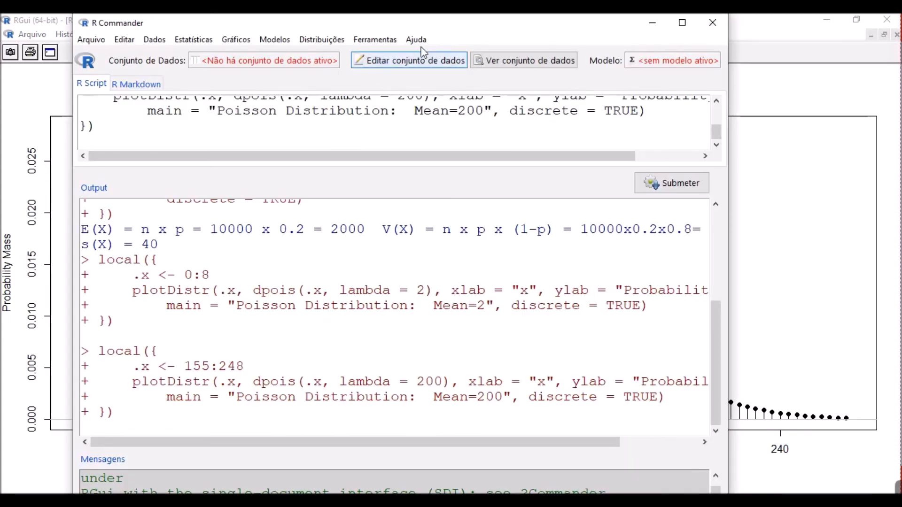
{"action": "left_click", "coordinate": [318, 40]}
{"action": "mouse_move", "coordinate": [362, 69]}
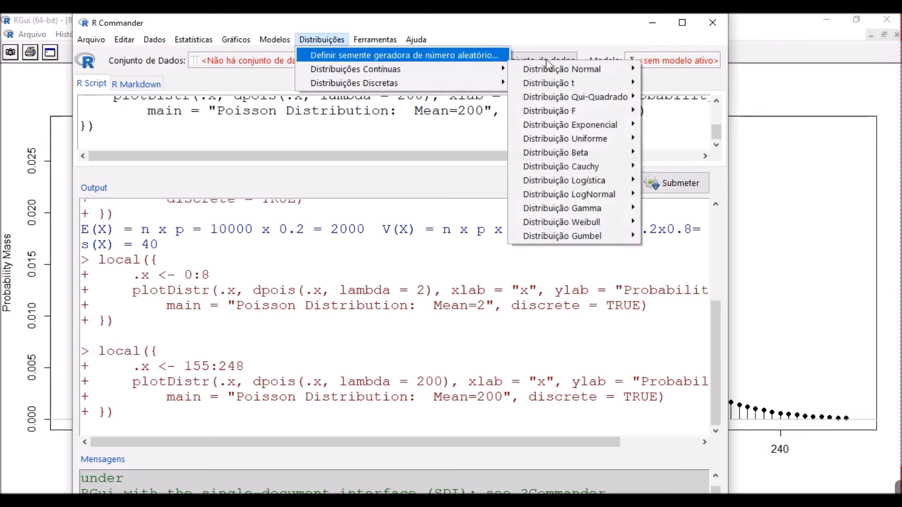
{"action": "mouse_move", "coordinate": [572, 101]}
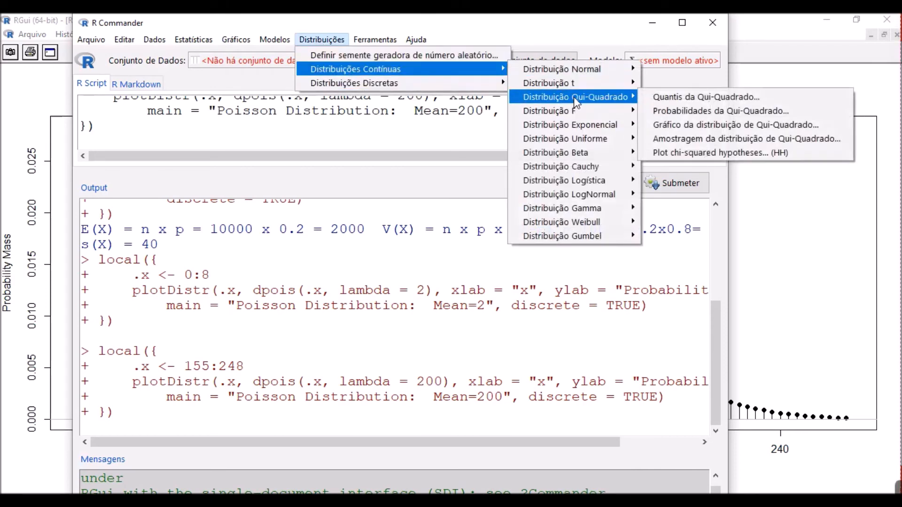
{"action": "left_click", "coordinate": [703, 126]}
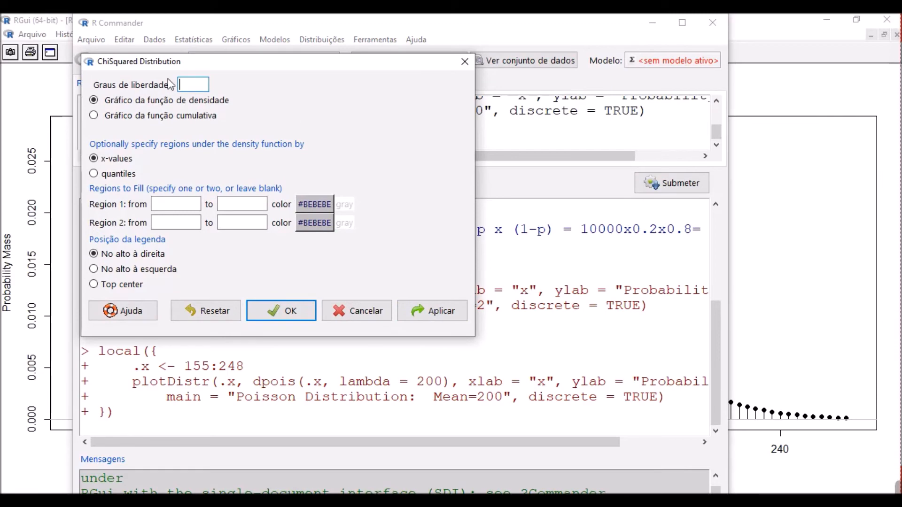
{"action": "type", "text": "4"}
{"action": "left_click", "coordinate": [170, 203]}
{"action": "type", "text": "10"}
{"action": "left_click", "coordinate": [244, 203]}
{"action": "type", "text": "20"}
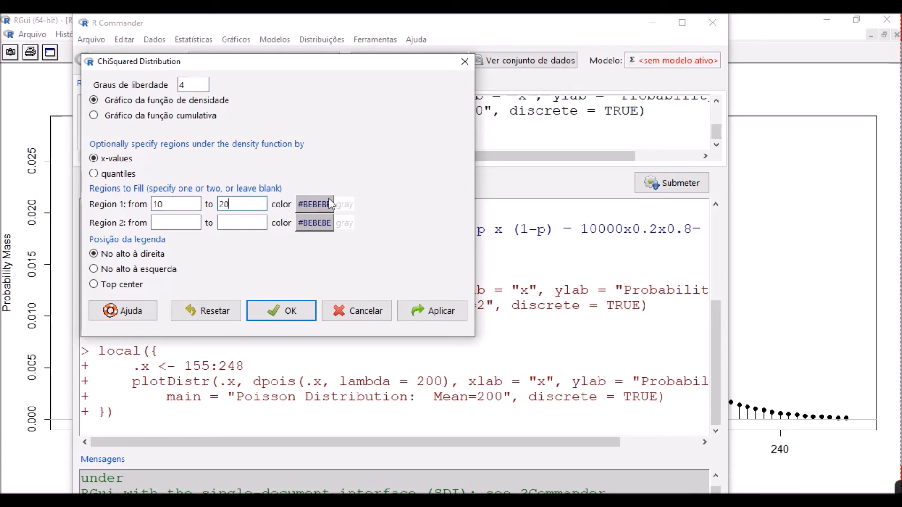
Step: Set the region 1 fill color to red (#FF0000) and generate the chi-squared density plot
{"action": "left_click", "coordinate": [314, 210]}
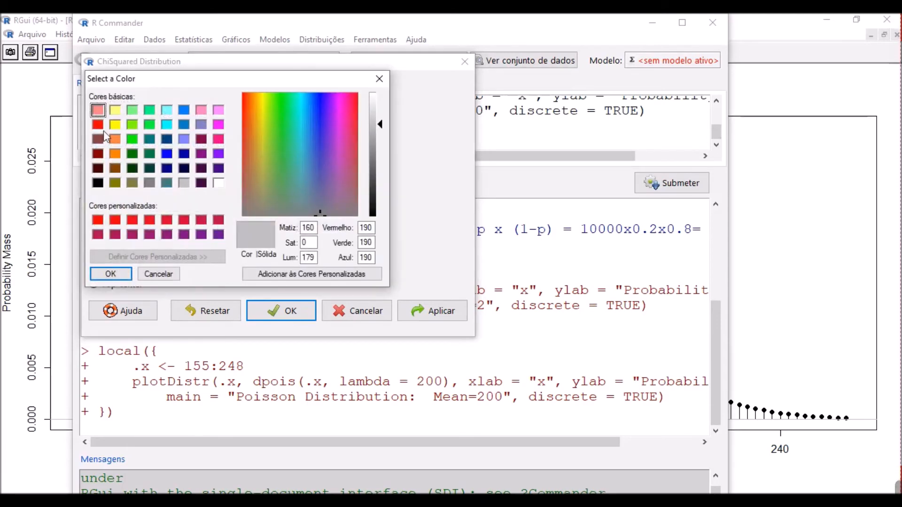
{"action": "left_click", "coordinate": [98, 124]}
{"action": "left_click", "coordinate": [121, 272]}
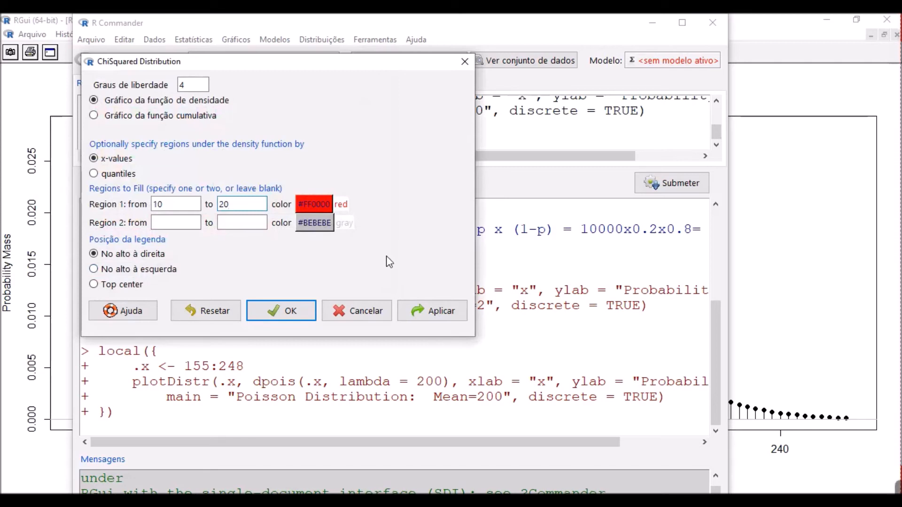
{"action": "left_click", "coordinate": [279, 316]}
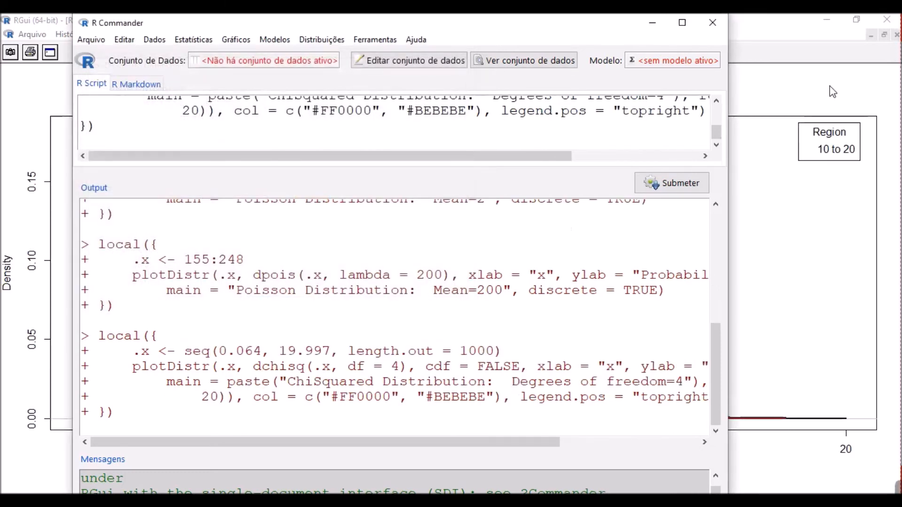
Step: View the 4-degree chi-squared graph and set up another chi-squared density plot in R Commander with 400 degrees of freedom
{"action": "left_click", "coordinate": [833, 91]}
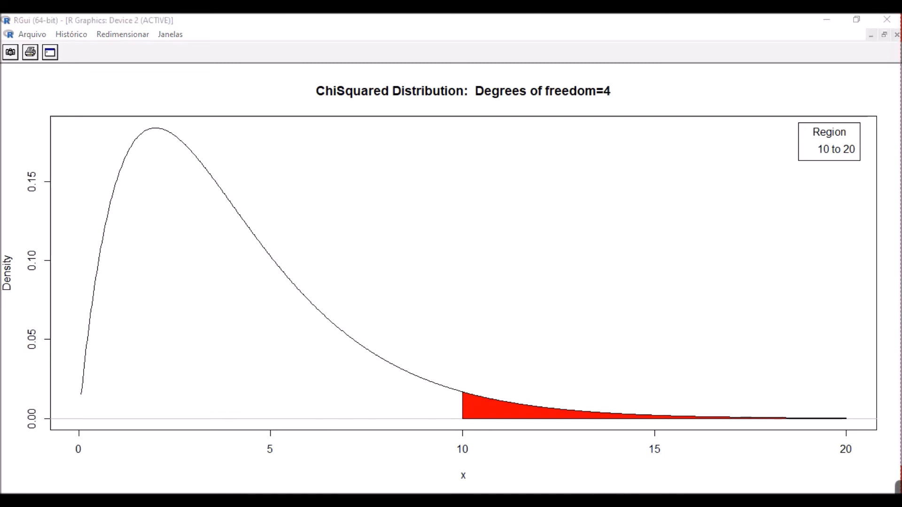
{"action": "left_click", "coordinate": [650, 471]}
{"action": "left_click", "coordinate": [309, 42]}
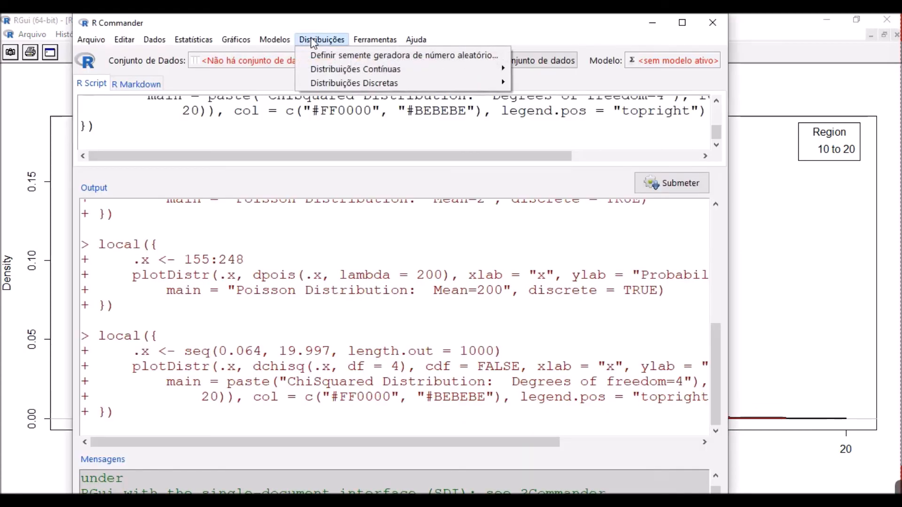
{"action": "mouse_move", "coordinate": [376, 69]}
{"action": "mouse_move", "coordinate": [571, 98]}
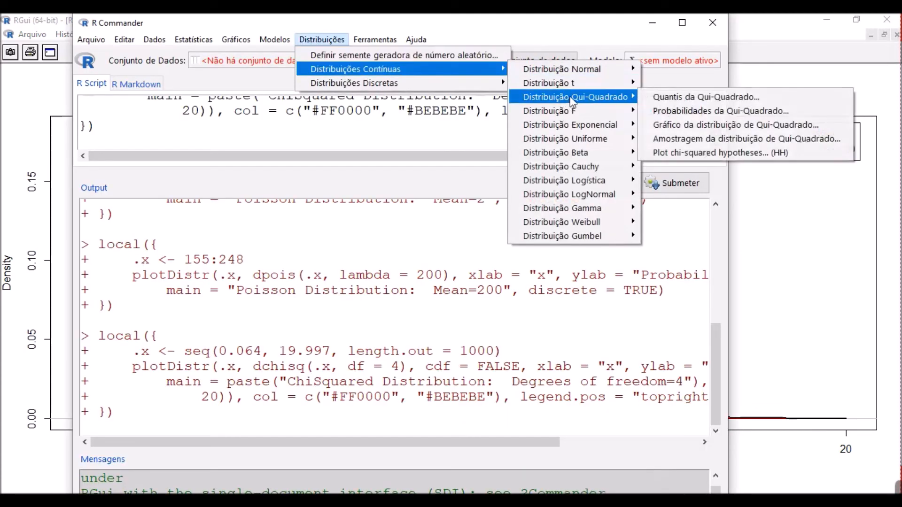
{"action": "left_click", "coordinate": [708, 125]}
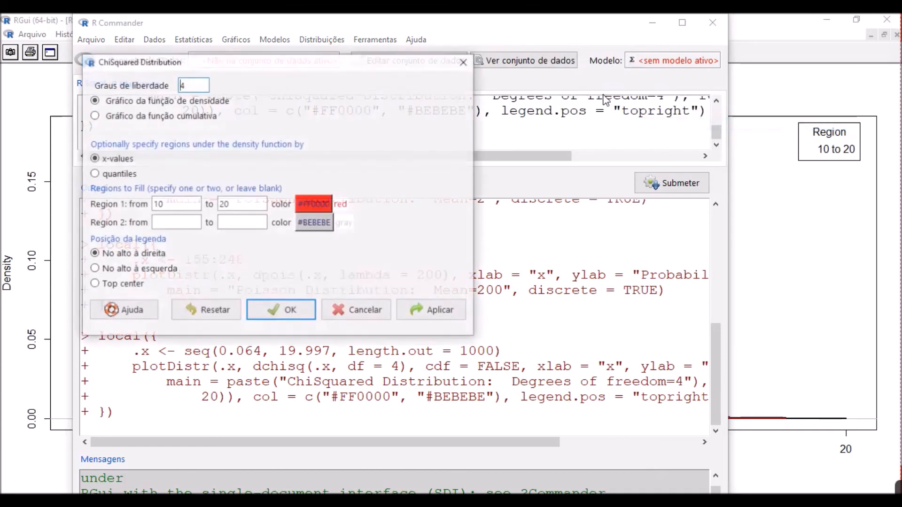
{"action": "type", "text": "00"}
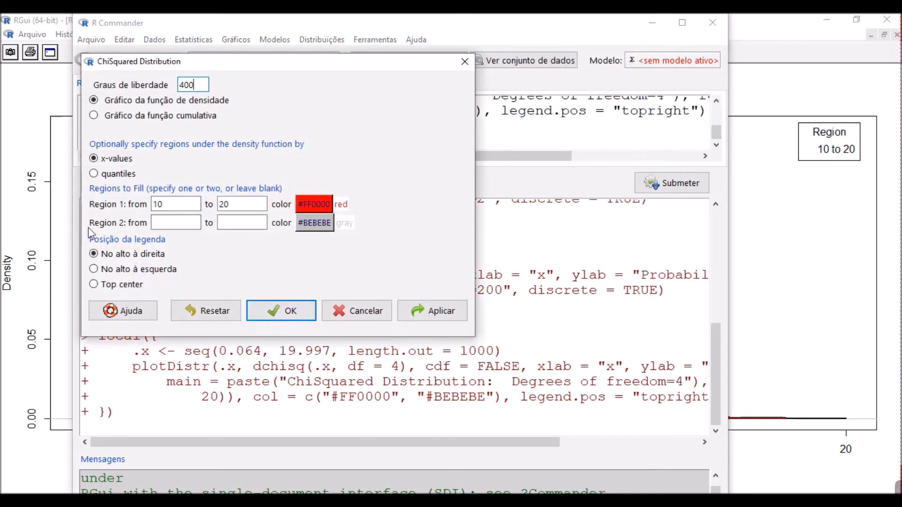
Step: Set region 1 to run from 450 to 500 and generate the chi-squared density plot
{"action": "left_click_drag", "start_coordinate": [167, 203], "coordinate": [147, 208]}
{"action": "type", "text": "450"}
{"action": "left_click_drag", "start_coordinate": [237, 205], "coordinate": [212, 208]}
{"action": "type", "text": "500"}
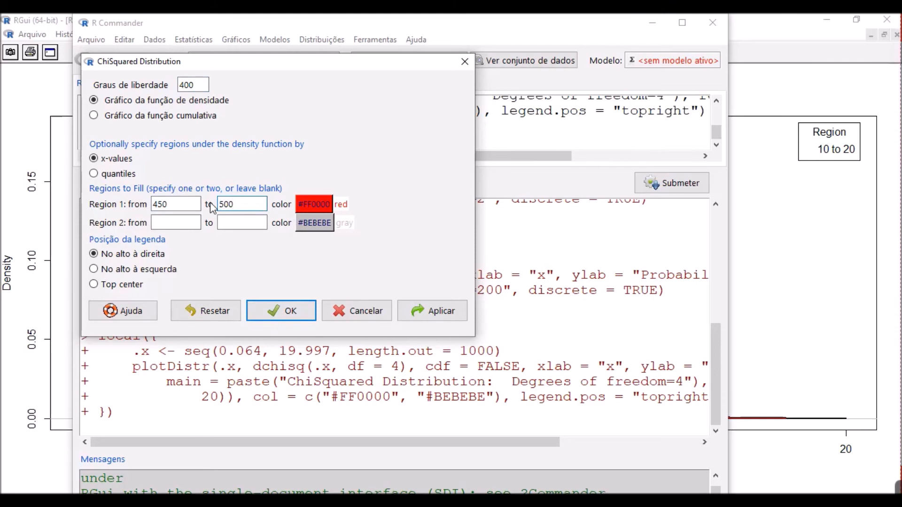
{"action": "left_click", "coordinate": [285, 312]}
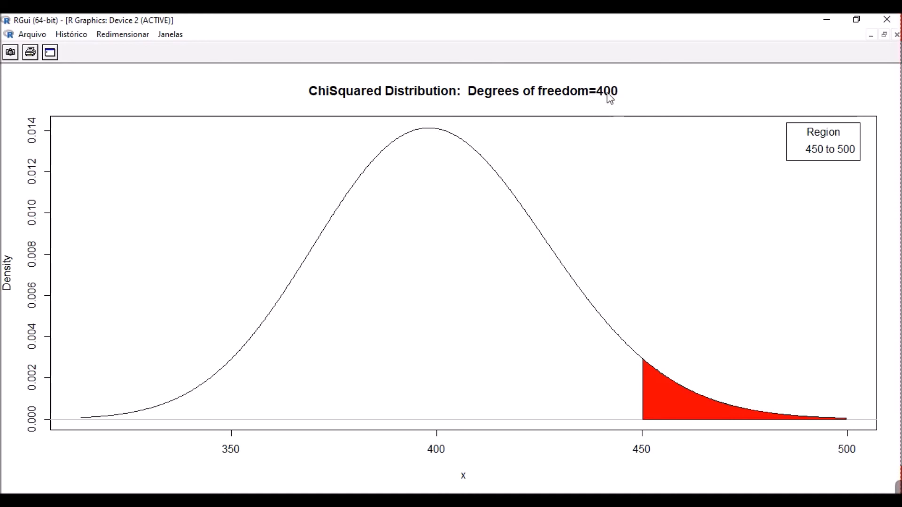
Step: Switch to the Windows Calculator, compute the chi-squared standard deviation as 800 to the power 0,5, and minimize the calculator
{"action": "left_click", "coordinate": [628, 501]}
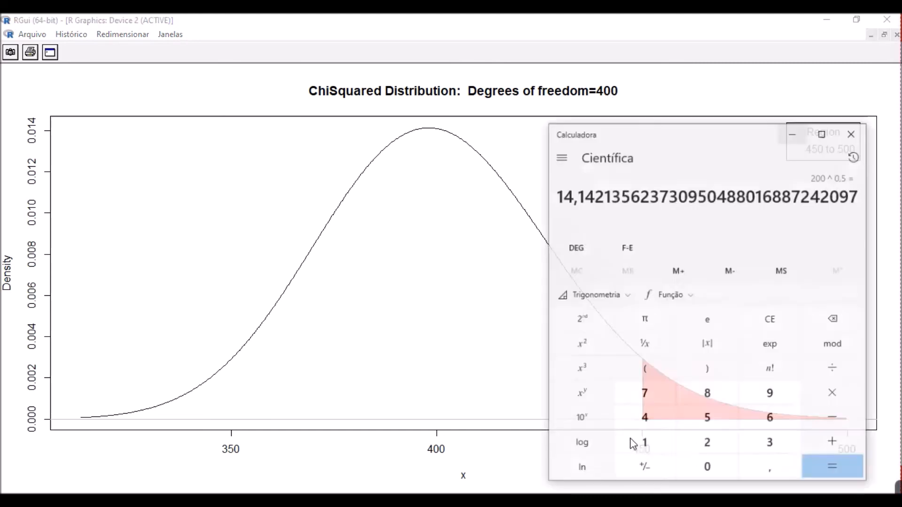
{"action": "left_click", "coordinate": [772, 312]}
{"action": "type", "text": "800"}
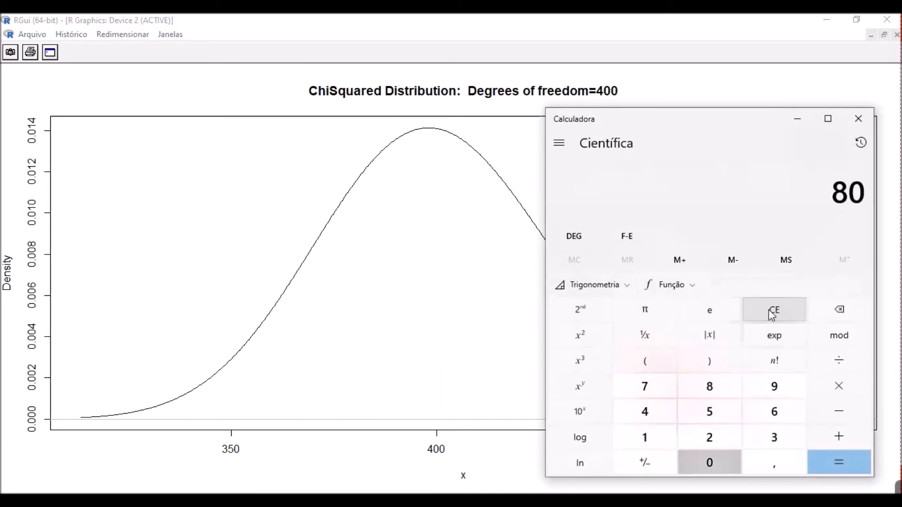
{"action": "left_click", "coordinate": [581, 389]}
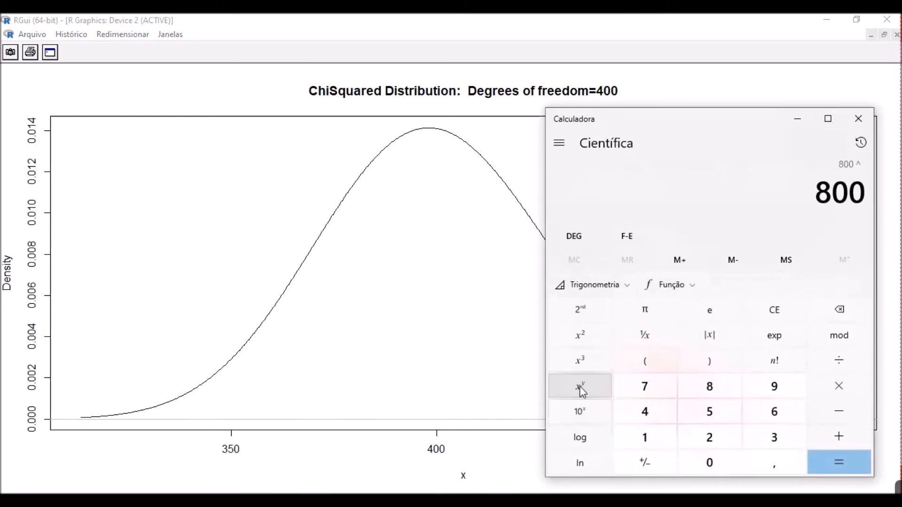
{"action": "type", "text": "0,5"}
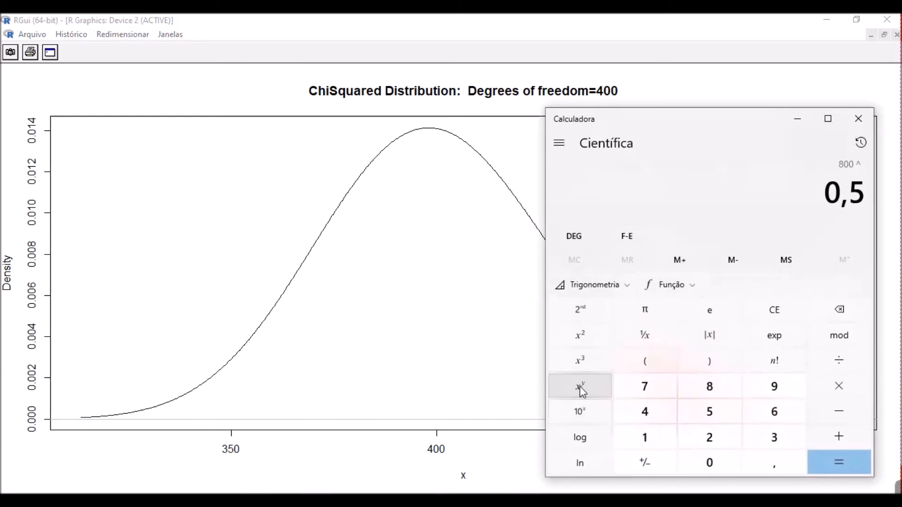
{"action": "key", "text": "Return"}
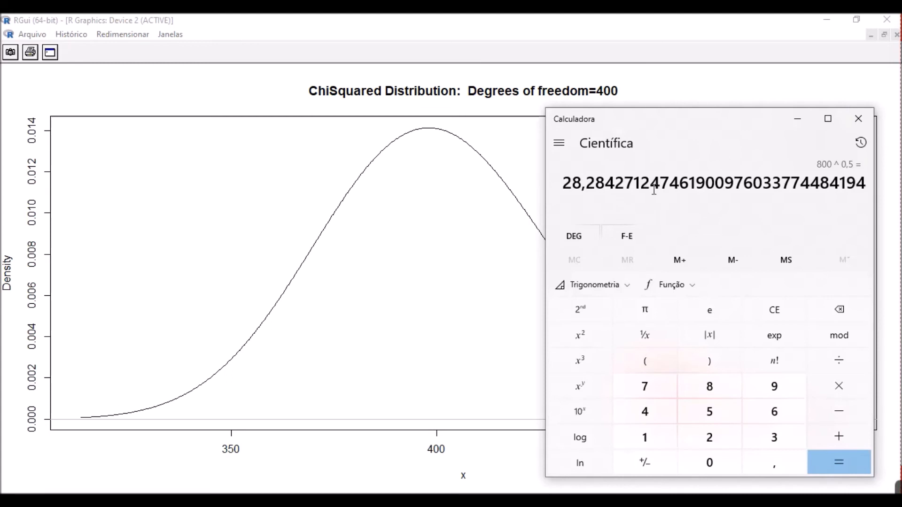
{"action": "left_click", "coordinate": [797, 119]}
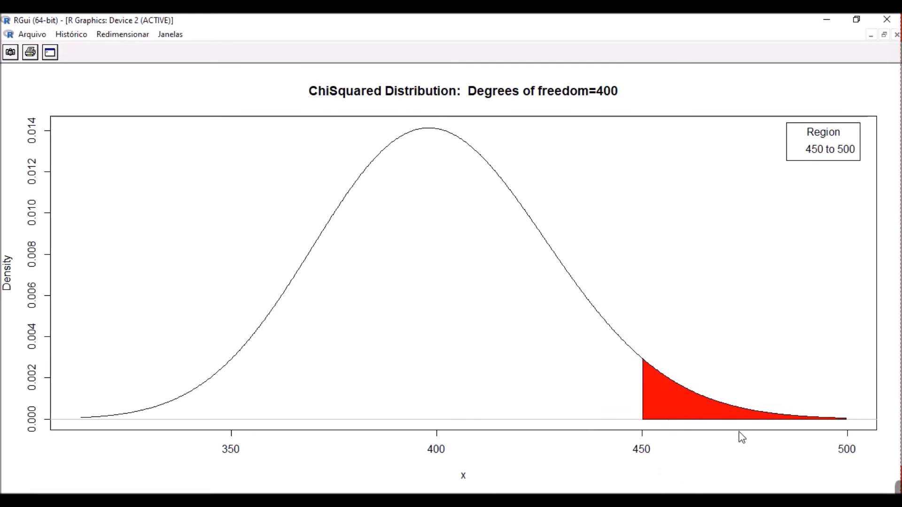
Step: Recheck the calculator result against the chi-squared graph and view the graph's copy and save options
{"action": "key", "text": "alt+Tab"}
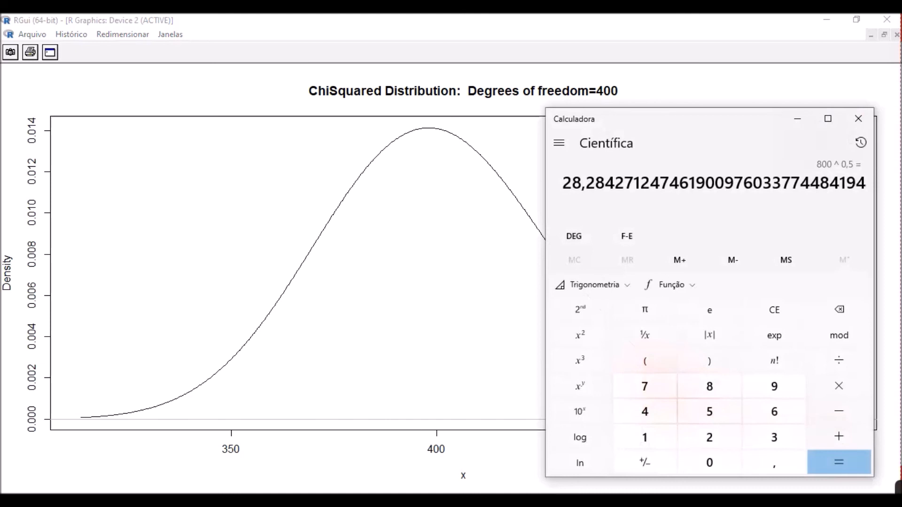
{"action": "key", "text": "alt+Tab"}
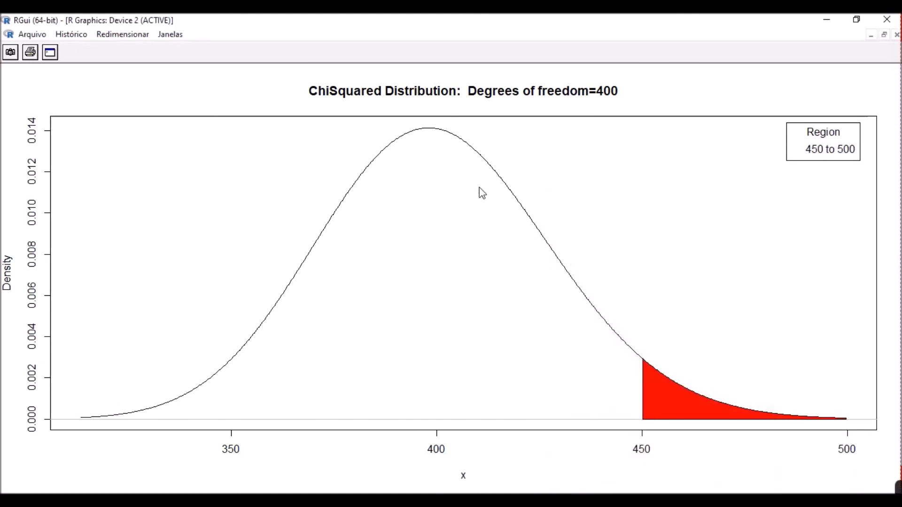
{"action": "right_click", "coordinate": [700, 106]}
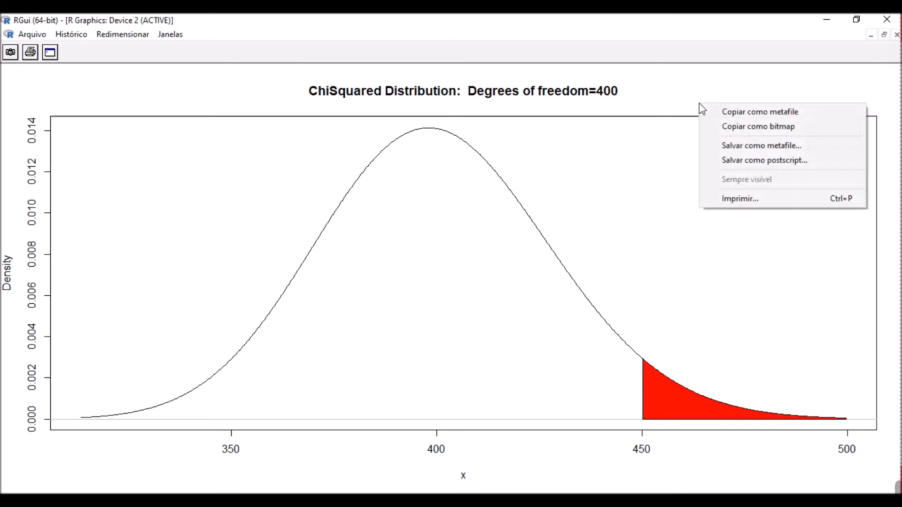
Step: Switch to R Commander to review the script code of the two chi-squared plots, and return to the graph
{"action": "left_click", "coordinate": [601, 501]}
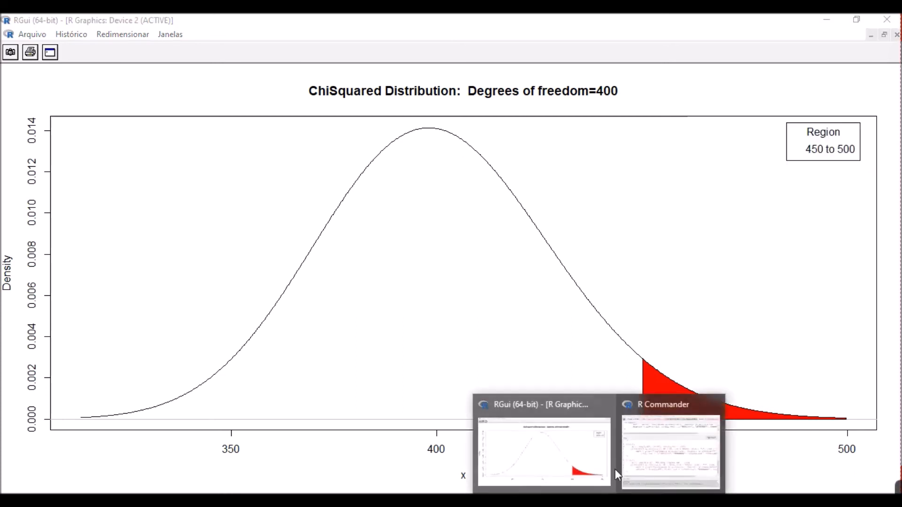
{"action": "left_click", "coordinate": [650, 457]}
{"action": "scroll", "coordinate": [205, 131], "scroll_direction": "up", "scroll_amount": 3}
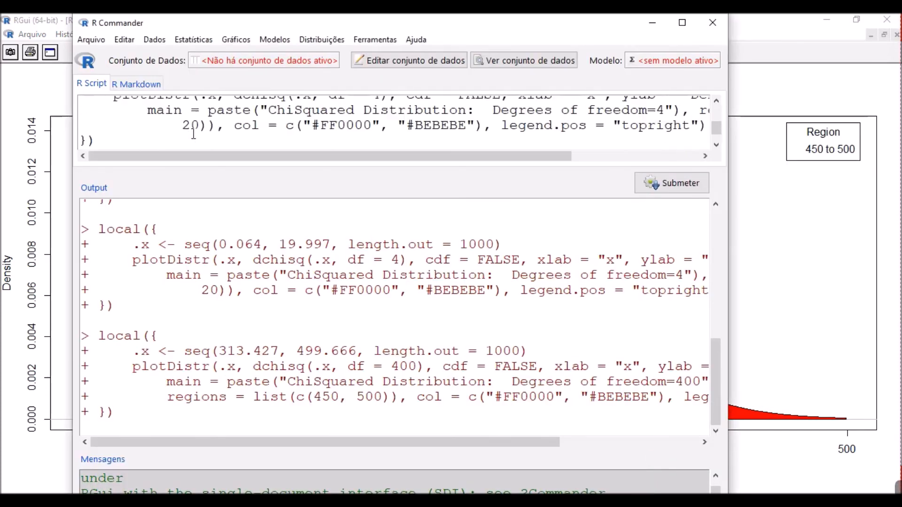
{"action": "scroll", "coordinate": [193, 134], "scroll_direction": "up", "scroll_amount": 2}
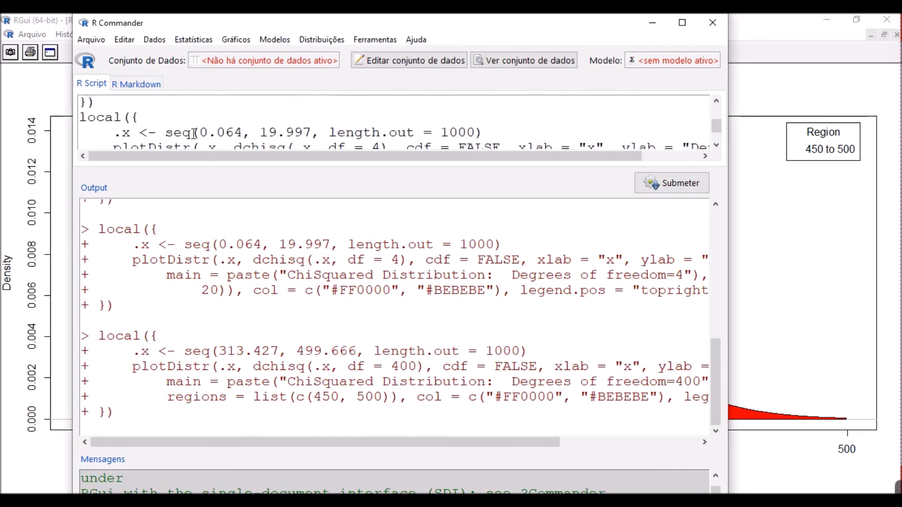
{"action": "scroll", "coordinate": [194, 134], "scroll_direction": "down", "scroll_amount": 5}
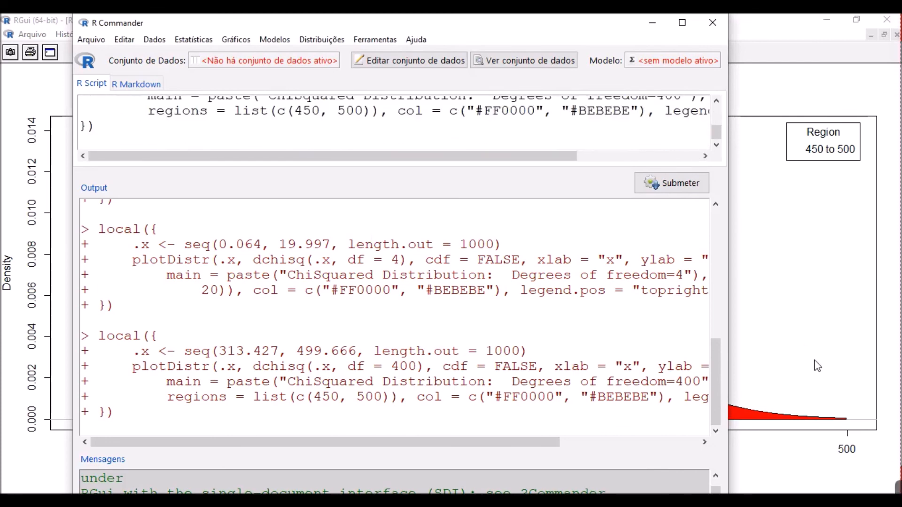
{"action": "left_click", "coordinate": [833, 336]}
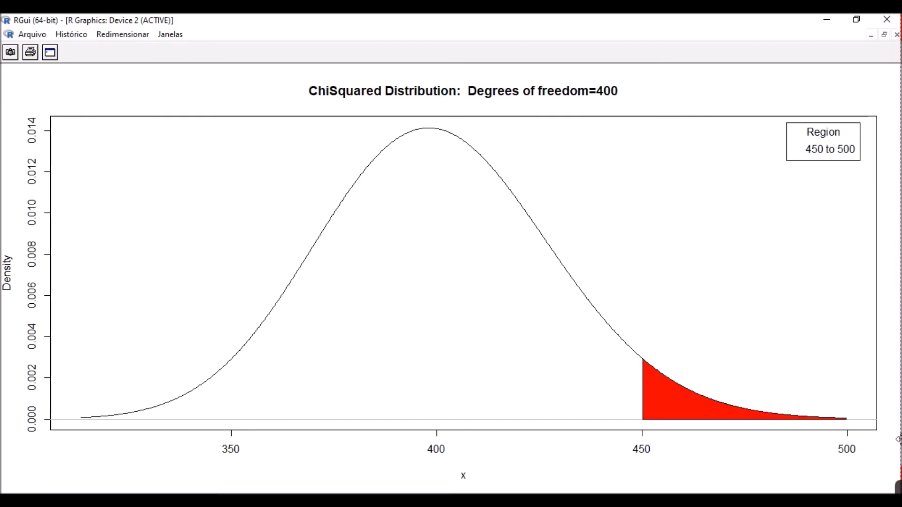
{"action": "mouse_move", "coordinate": [894, 489]}
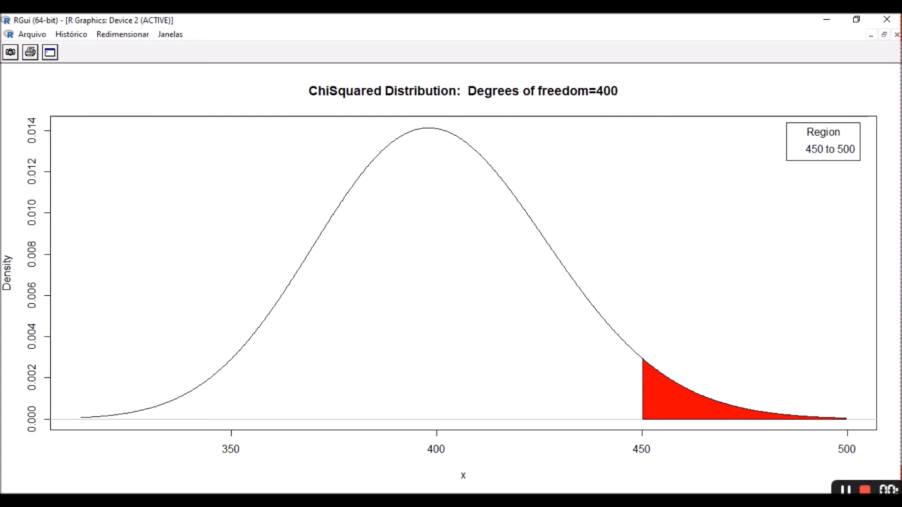
{"action": "left_click", "coordinate": [740, 490]}
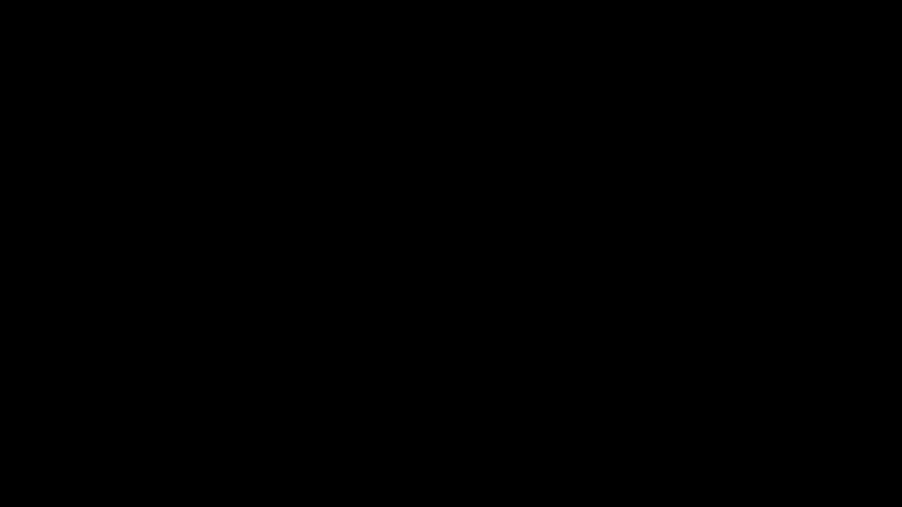